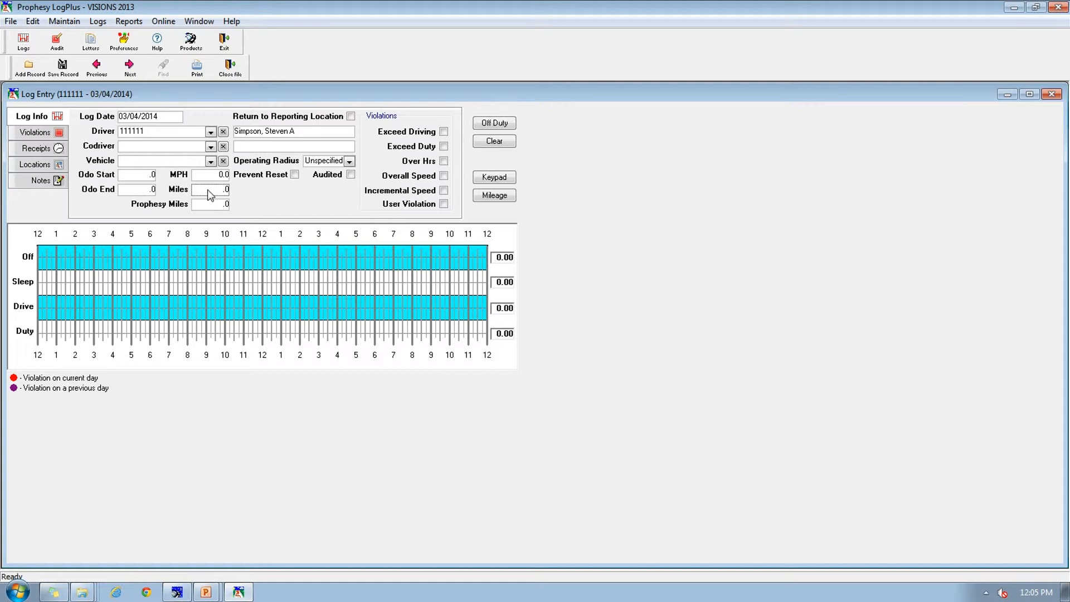
Step: Enter 700 miles and chart sleeper time until 4:30 AM, on duty until 5 AM and driving until 9 AM
{"action": "type", "text": "700"}
{"action": "left_click", "coordinate": [122, 282]}
{"action": "left_click", "coordinate": [130, 332]}
{"action": "left_click", "coordinate": [205, 311]}
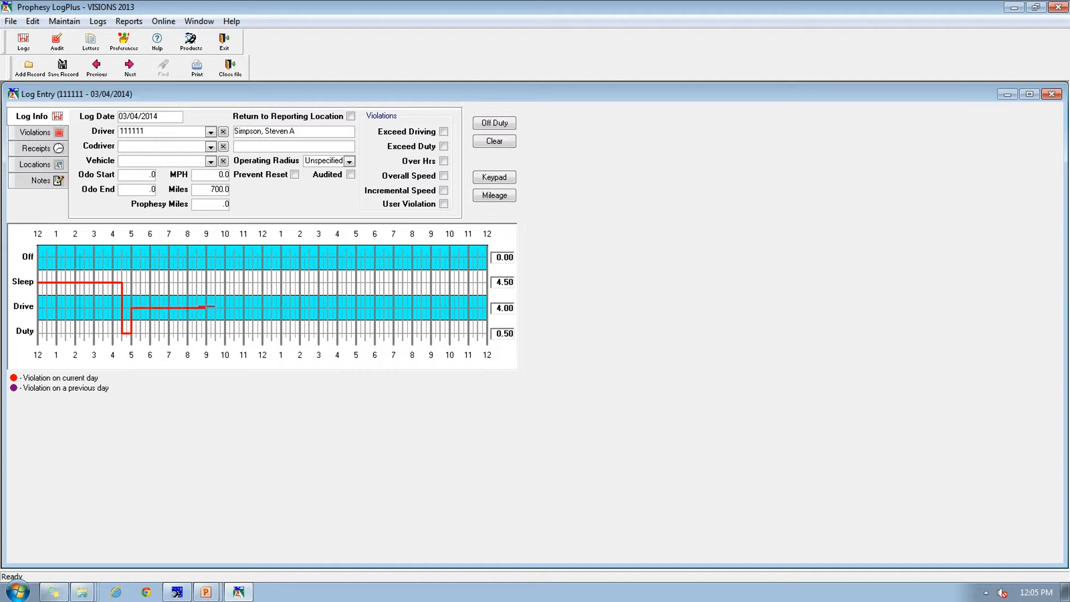
Step: Extend the duty graph with on duty until 9:30 AM, off until noon, driving until 5 PM, on duty until 5:30 PM and off until 9 PM
{"action": "left_click", "coordinate": [215, 335]}
{"action": "left_click", "coordinate": [261, 258]}
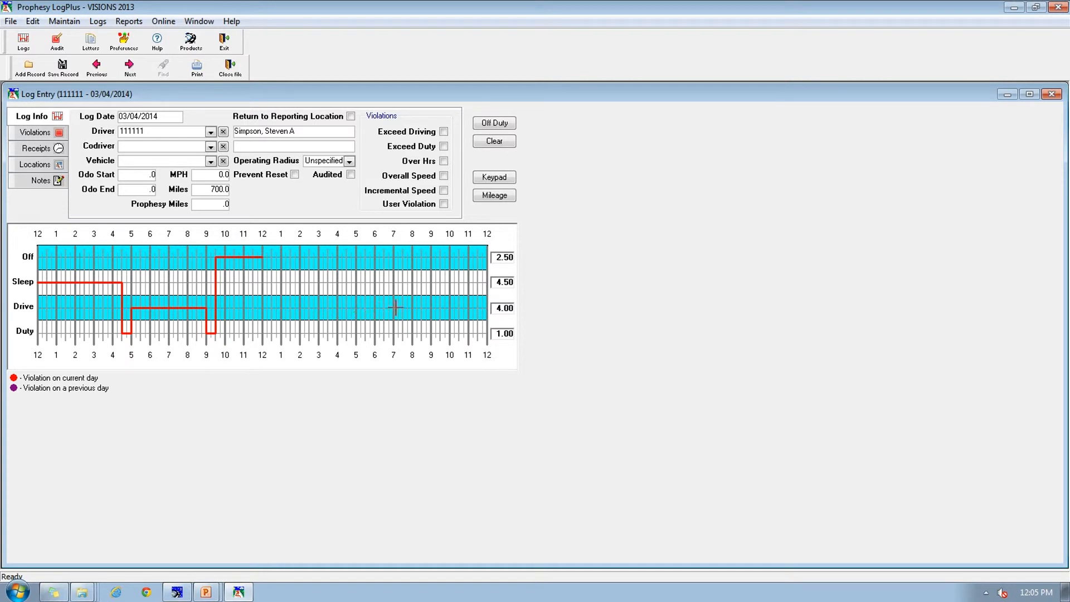
{"action": "left_click", "coordinate": [357, 309]}
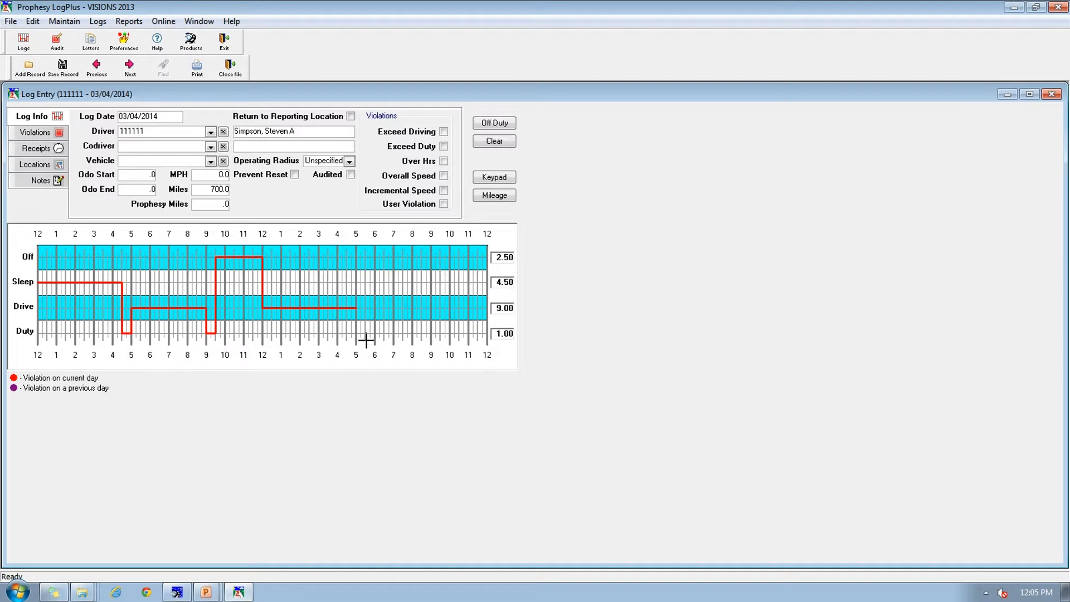
{"action": "left_click", "coordinate": [365, 337]}
{"action": "left_click", "coordinate": [432, 256]}
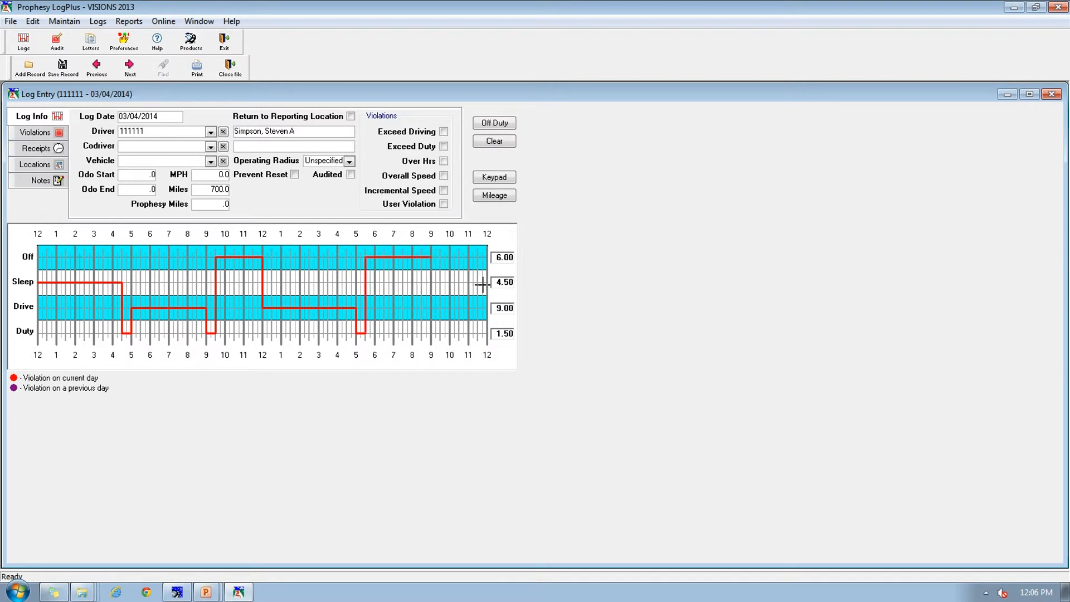
Step: Complete the graph with sleeper time until midnight, save the log and show its violations
{"action": "left_click", "coordinate": [484, 282]}
{"action": "right_click", "coordinate": [486, 281]}
{"action": "left_click", "coordinate": [483, 281]}
{"action": "left_click", "coordinate": [62, 67]}
{"action": "left_click", "coordinate": [35, 132]}
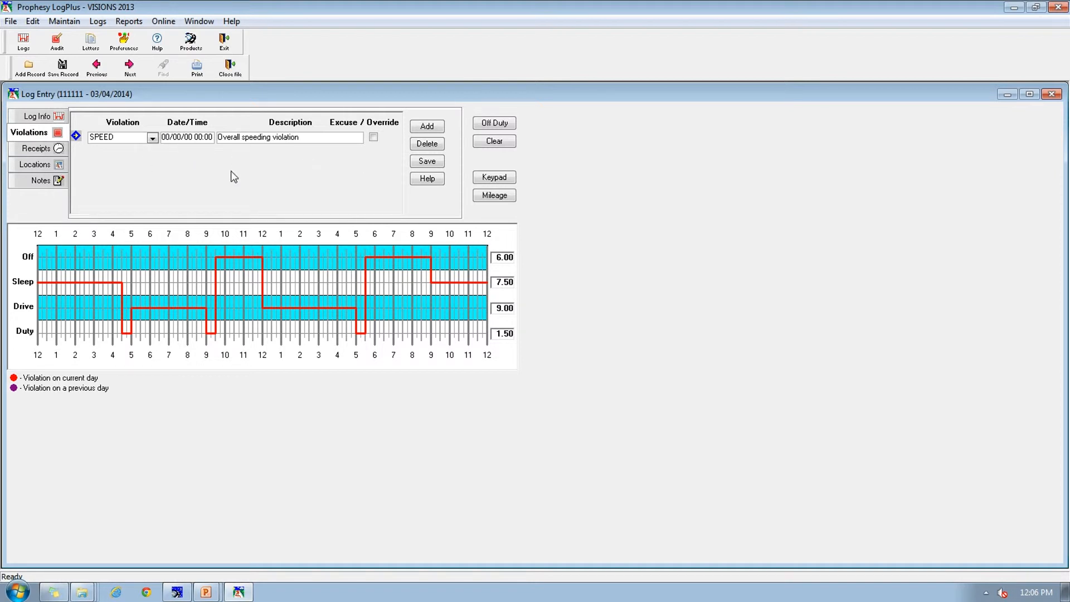
Step: Add a FUEL receipt at 07:00 to the log and save both the receipt and the log record
{"action": "left_click", "coordinate": [26, 149]}
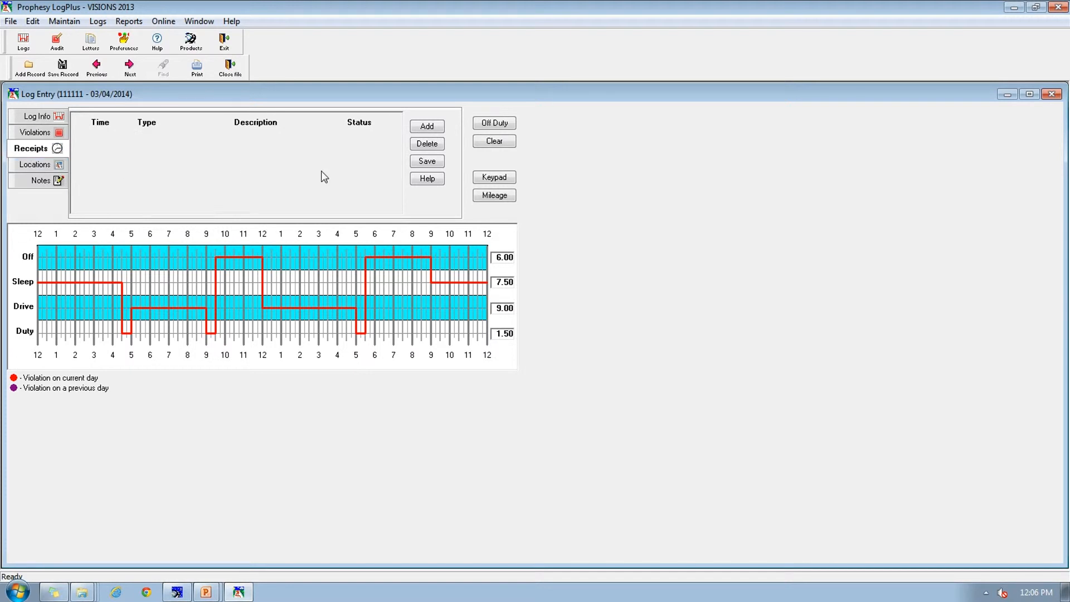
{"action": "left_click", "coordinate": [423, 127]}
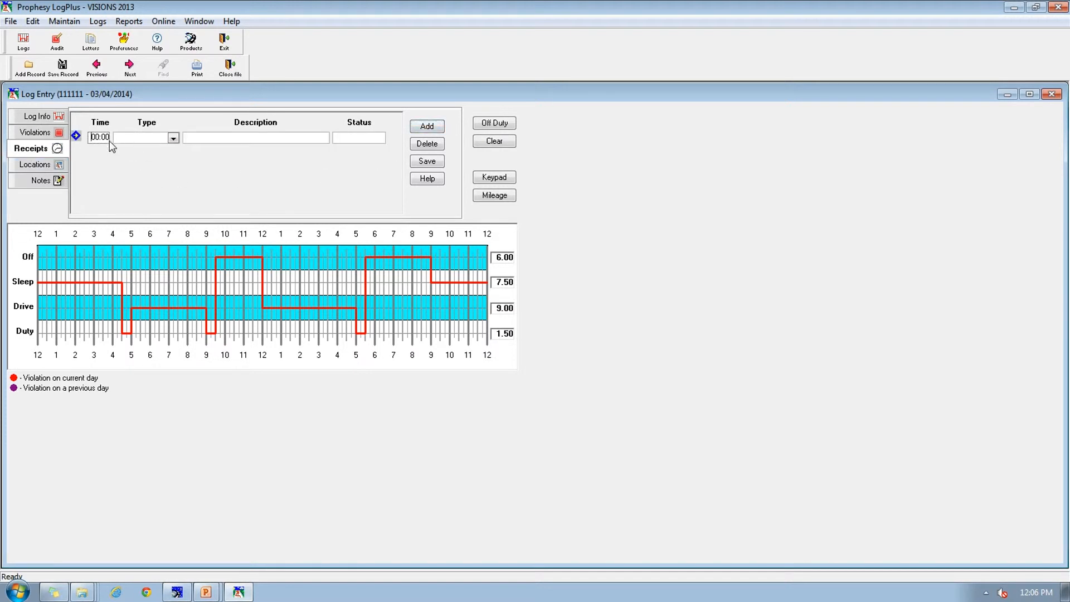
{"action": "left_click", "coordinate": [173, 138]}
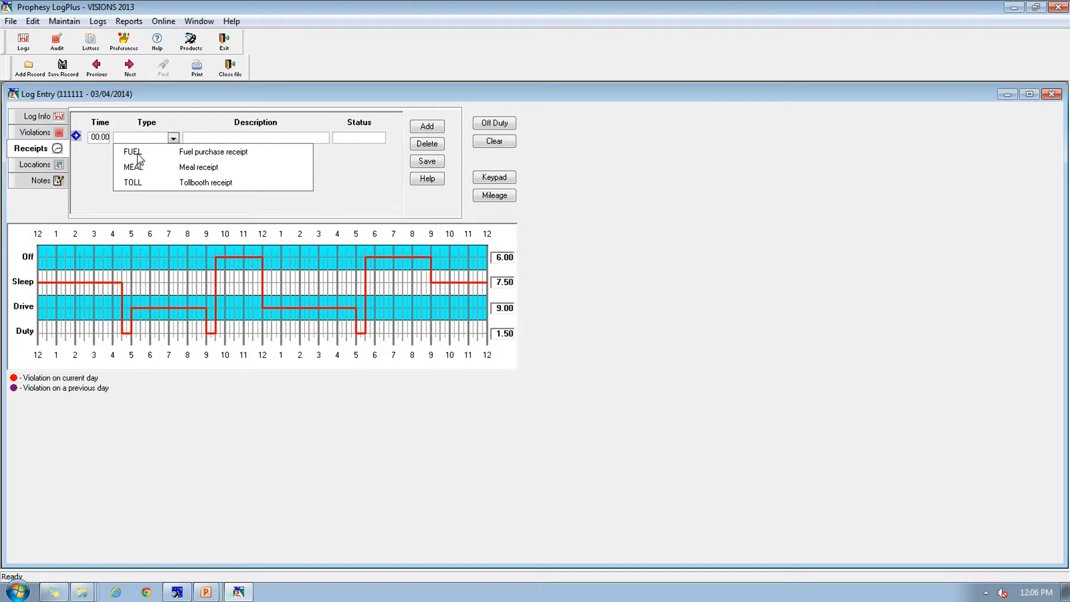
{"action": "left_click", "coordinate": [222, 156]}
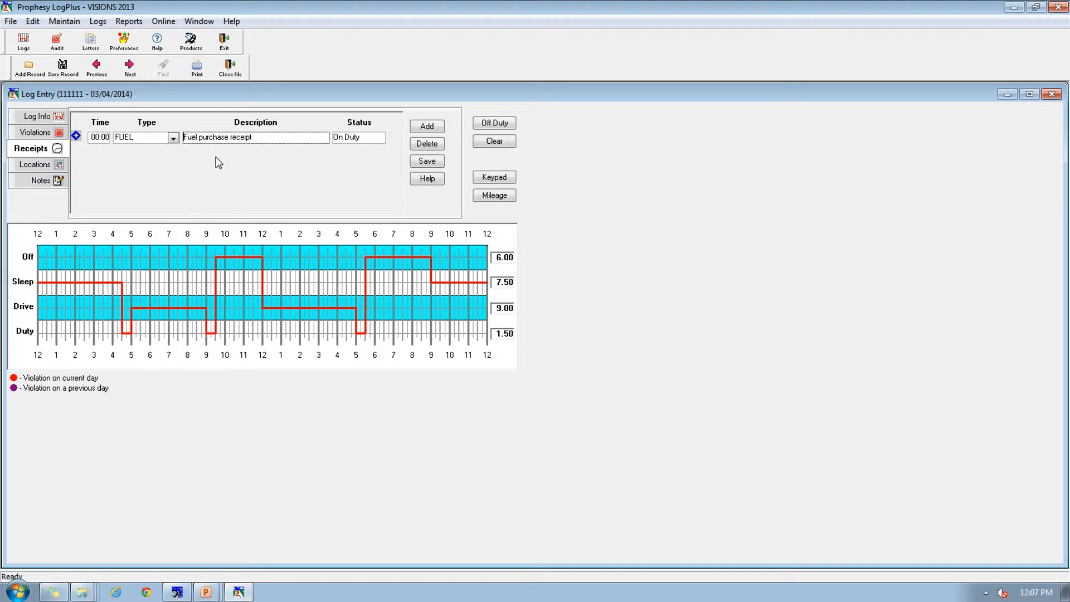
{"action": "left_click", "coordinate": [94, 139]}
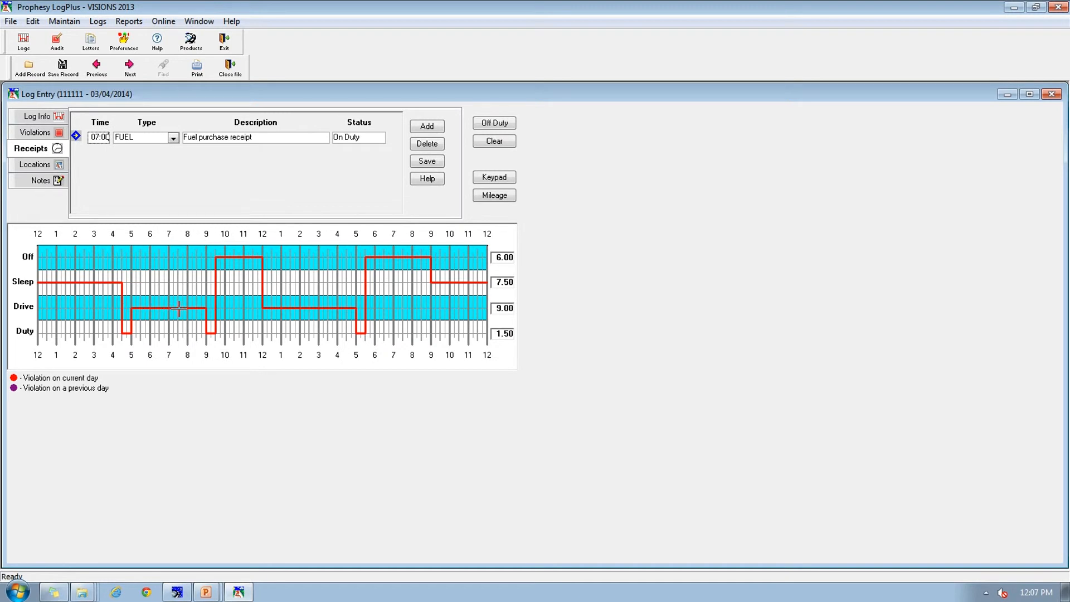
{"action": "left_click", "coordinate": [432, 163]}
{"action": "left_click", "coordinate": [432, 163]}
{"action": "left_click", "coordinate": [65, 68]}
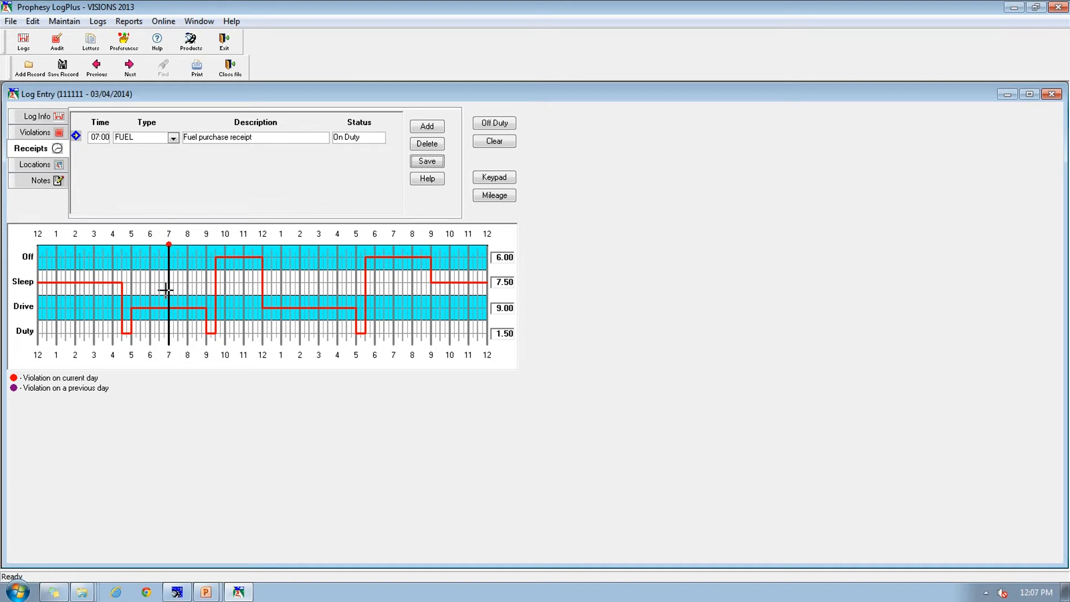
Step: View the log's notes, and close the log entry and the driver log browser
{"action": "left_click", "coordinate": [41, 184]}
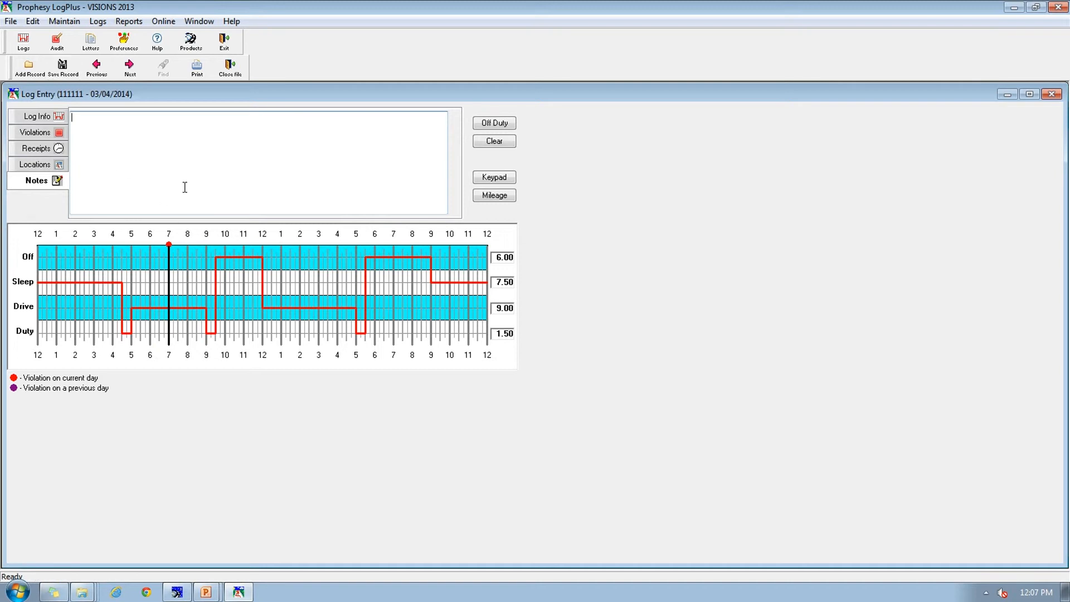
{"action": "left_click", "coordinate": [233, 75]}
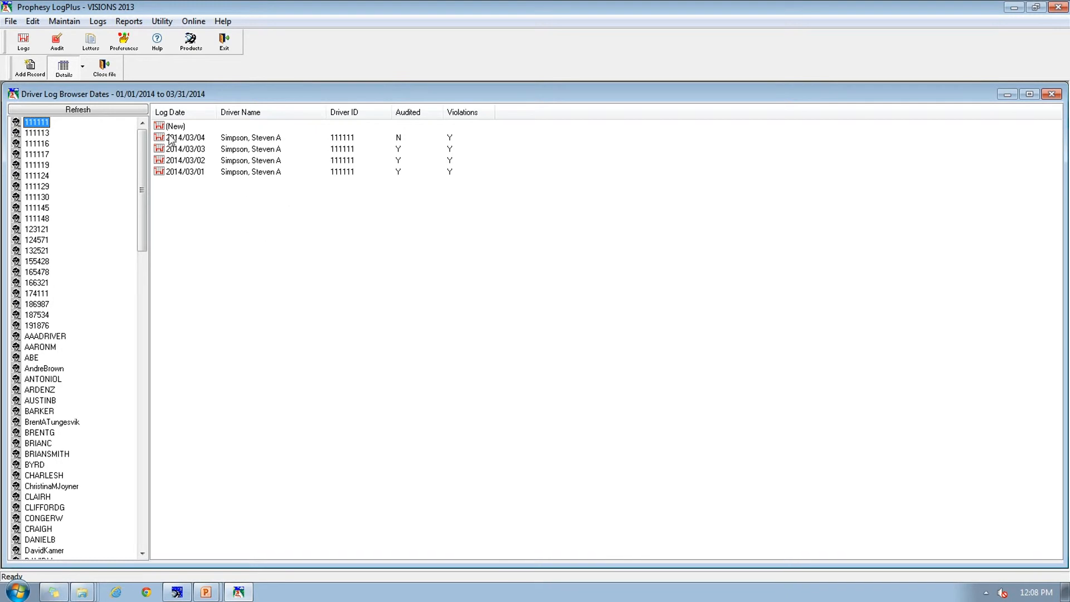
{"action": "left_click", "coordinate": [106, 71]}
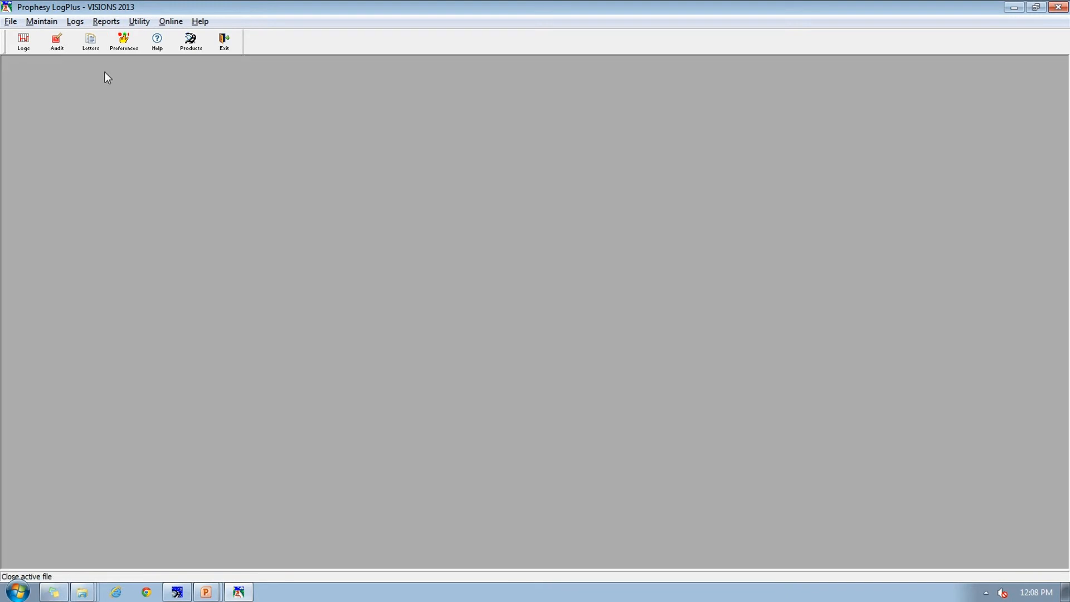
Step: Audit the current month's logs for only the driver whose log was just entered, and close the audit dialog
{"action": "left_click", "coordinate": [57, 42]}
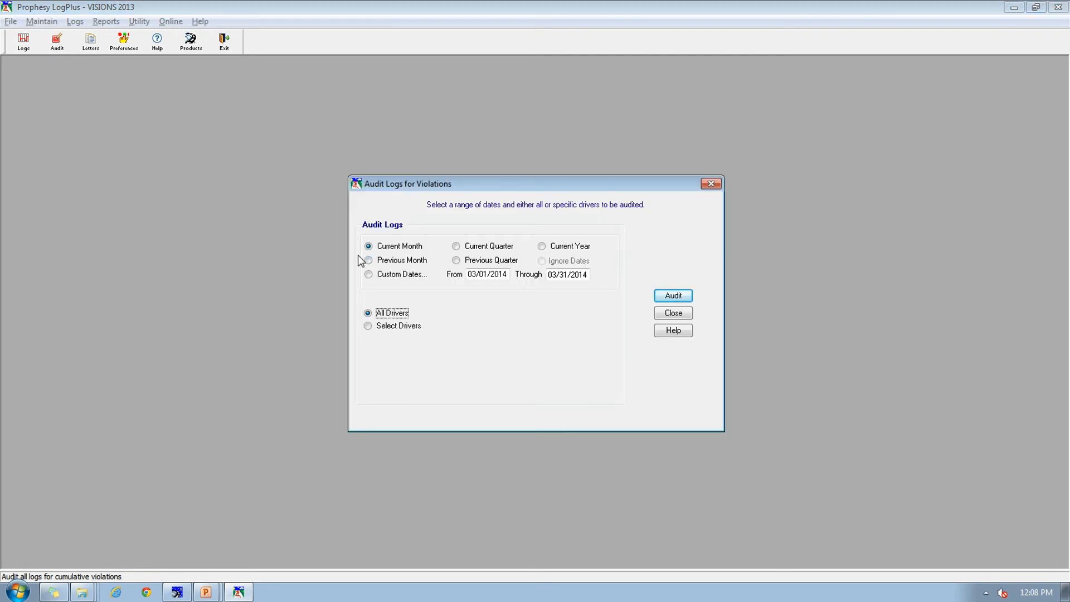
{"action": "left_click", "coordinate": [394, 327]}
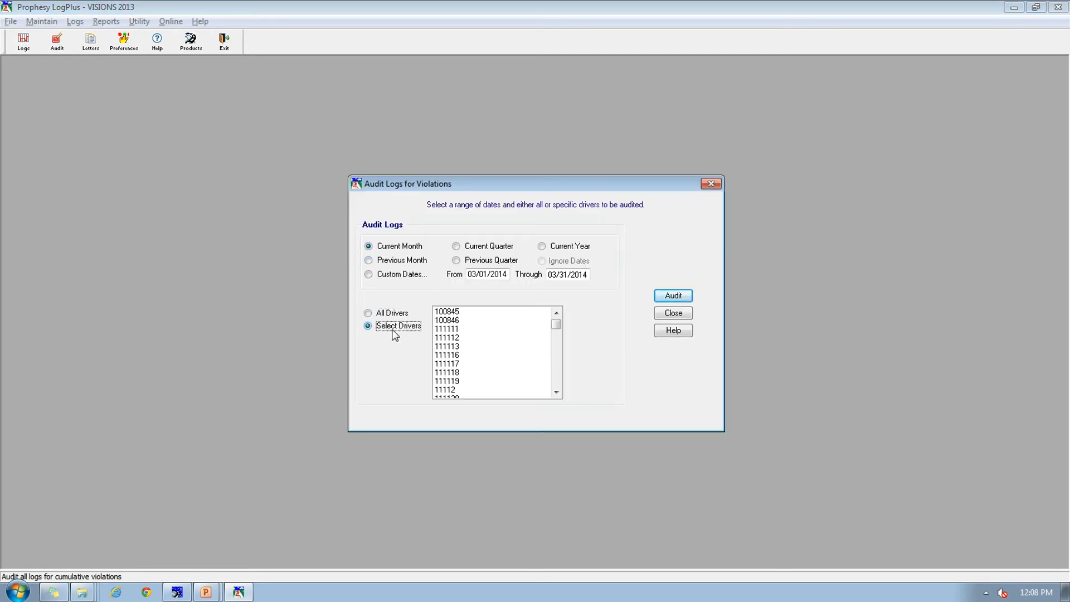
{"action": "left_click", "coordinate": [457, 329]}
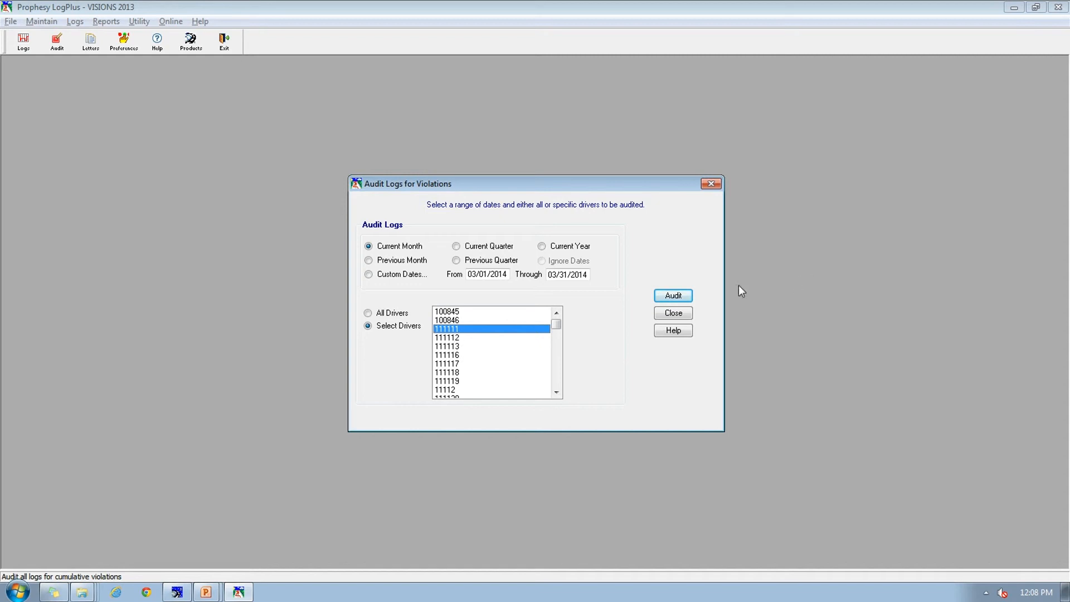
{"action": "left_click", "coordinate": [683, 297]}
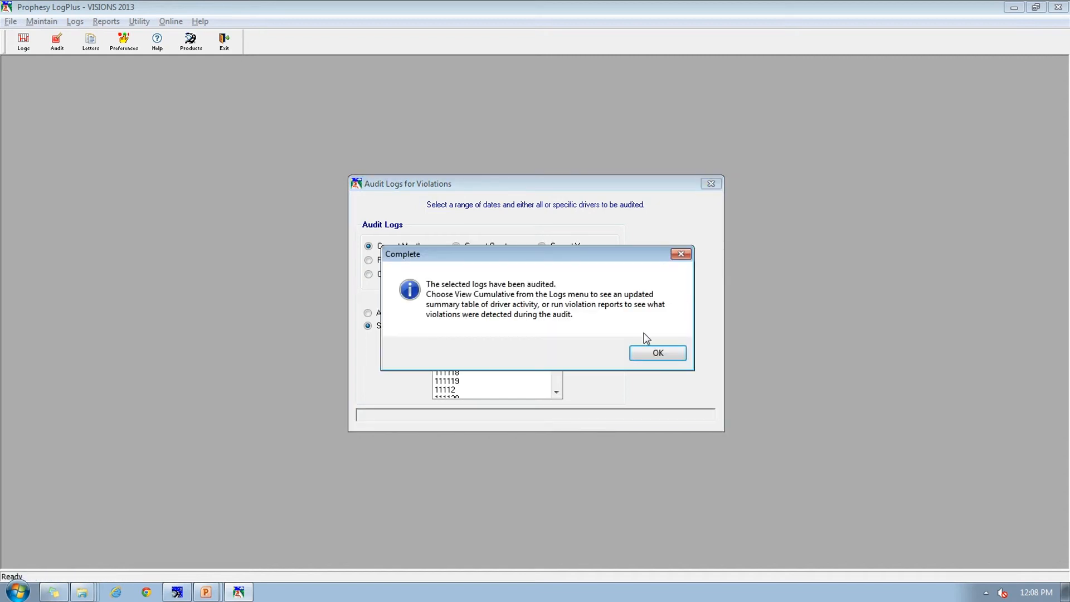
{"action": "left_click", "coordinate": [663, 361]}
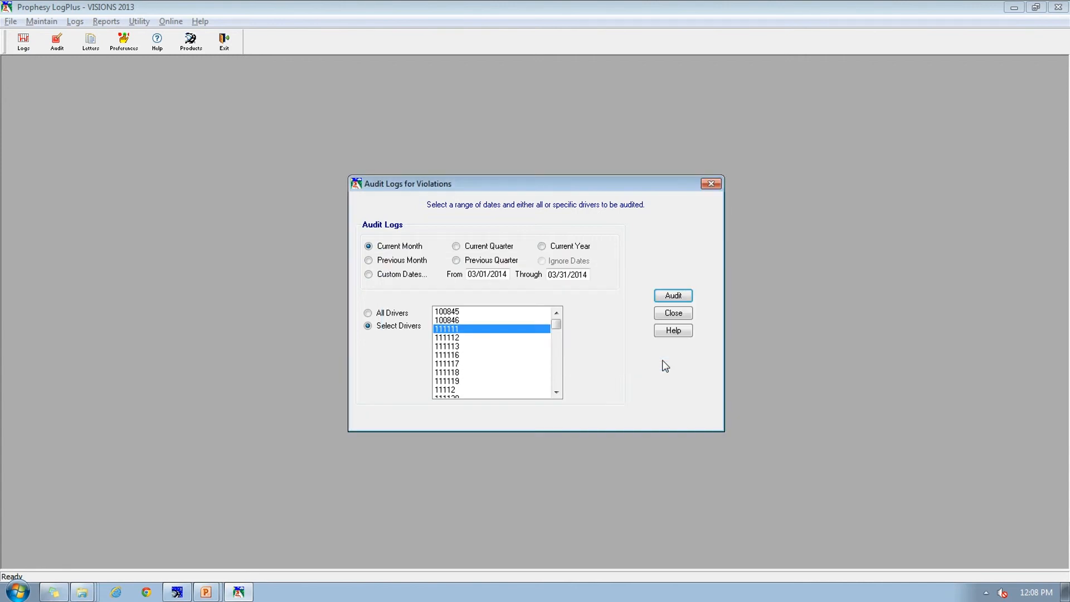
{"action": "left_click", "coordinate": [673, 314]}
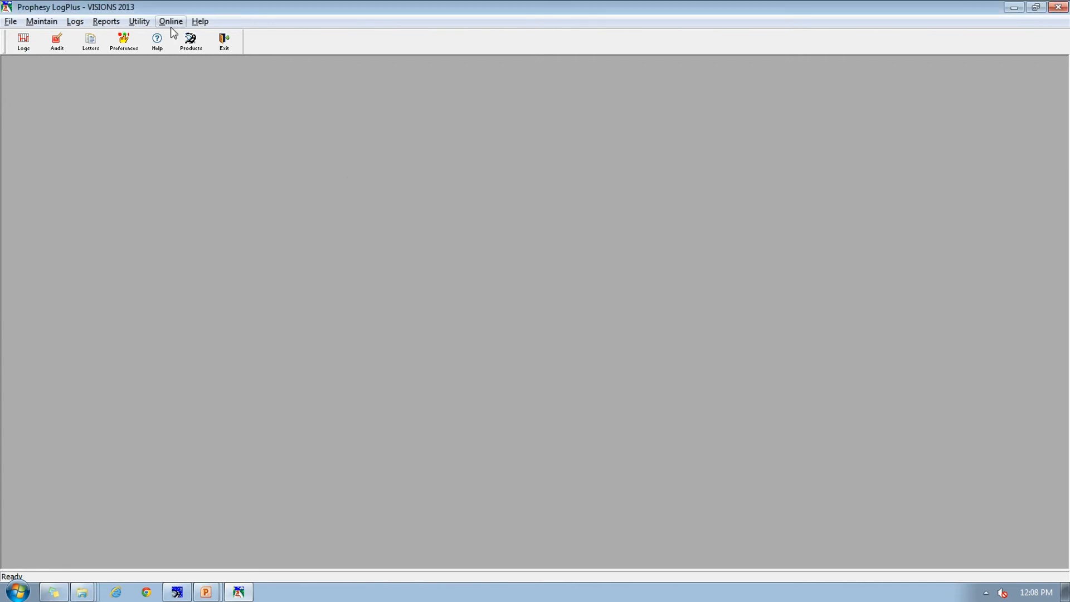
Step: Run the detailed Log Violations by Driver report for the current month with all drivers and violations included
{"action": "left_click", "coordinate": [107, 23]}
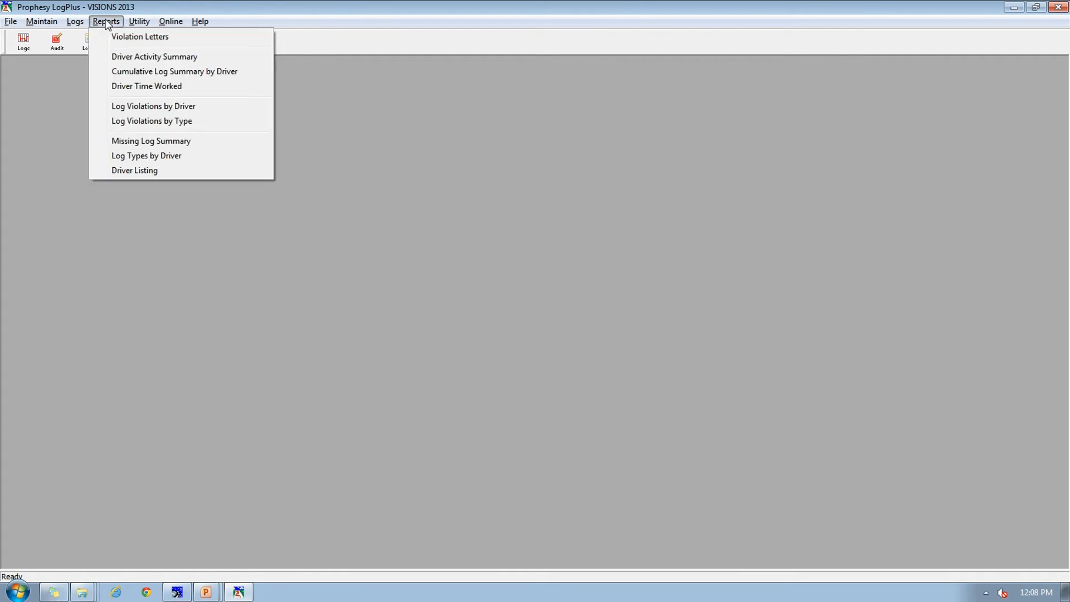
{"action": "left_click", "coordinate": [136, 109]}
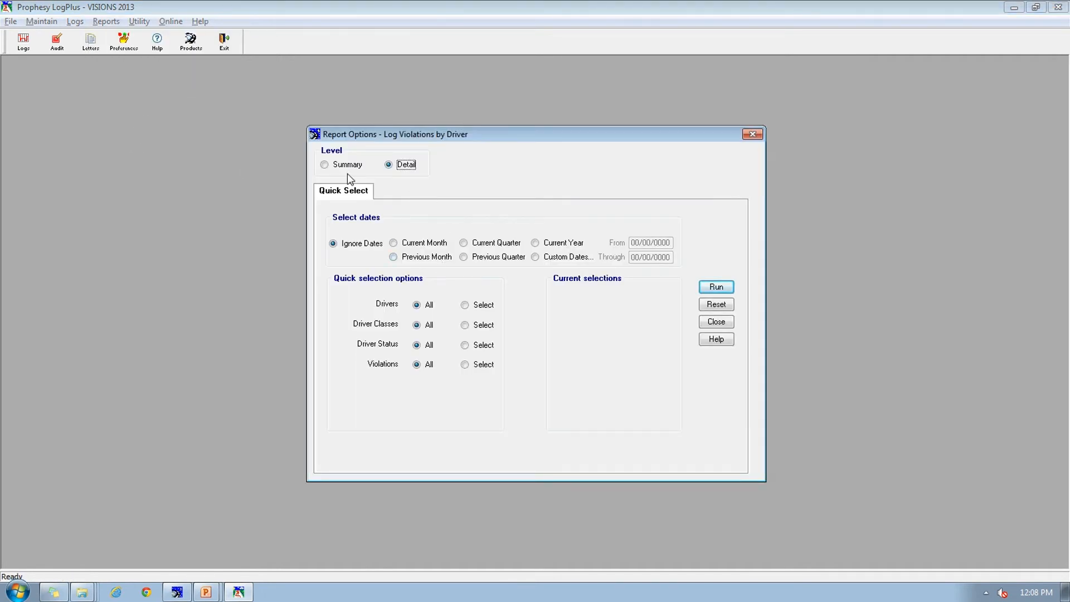
{"action": "left_click", "coordinate": [411, 243]}
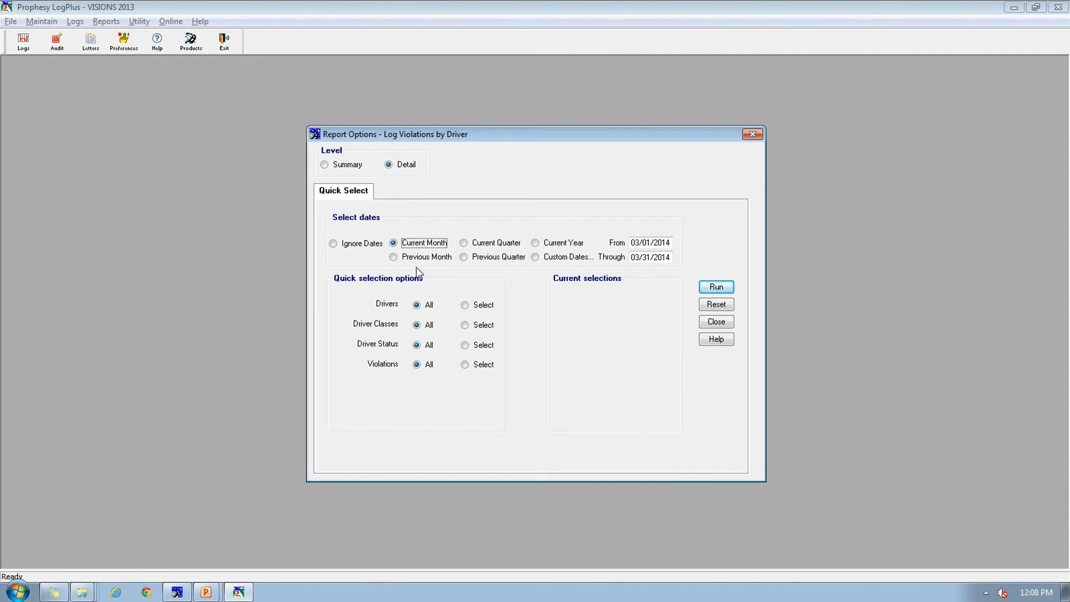
{"action": "left_click", "coordinate": [717, 288]}
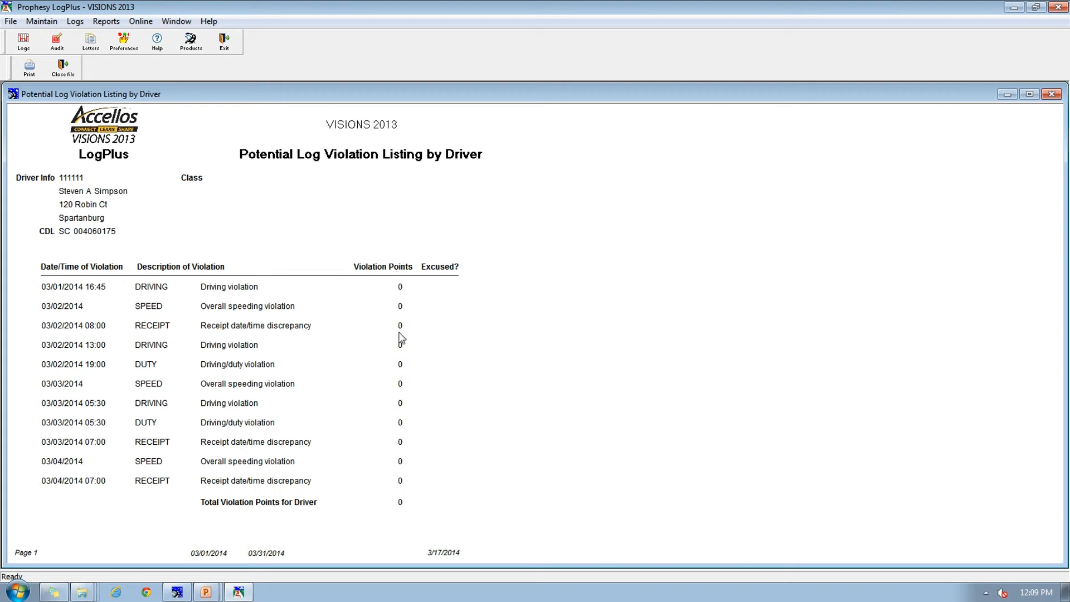
Step: Review the points assigned to the violation codes, and close the code list and the violation report
{"action": "left_click", "coordinate": [47, 24]}
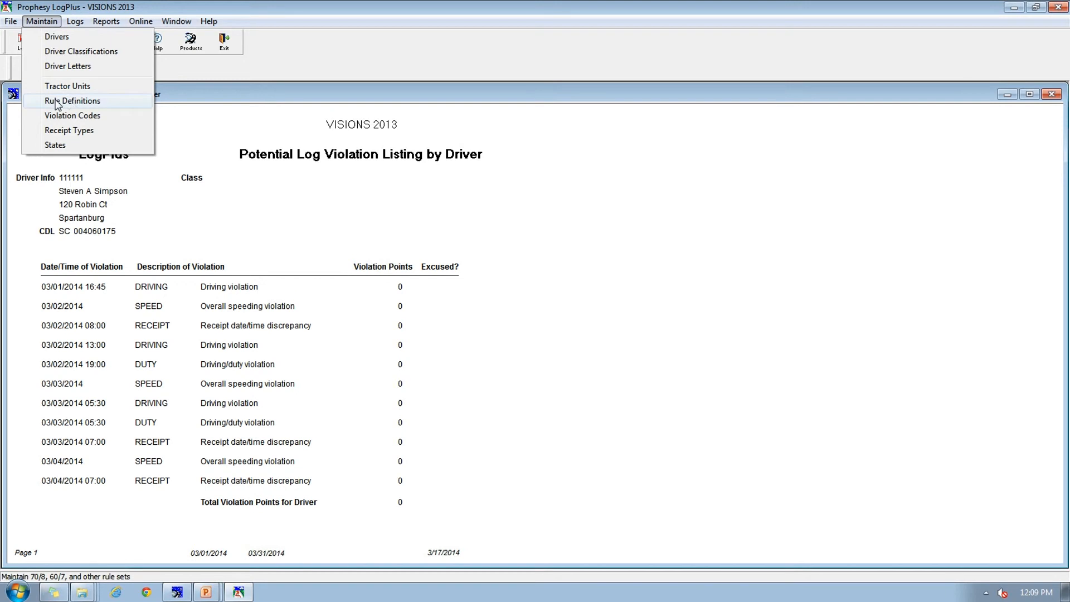
{"action": "left_click", "coordinate": [86, 115]}
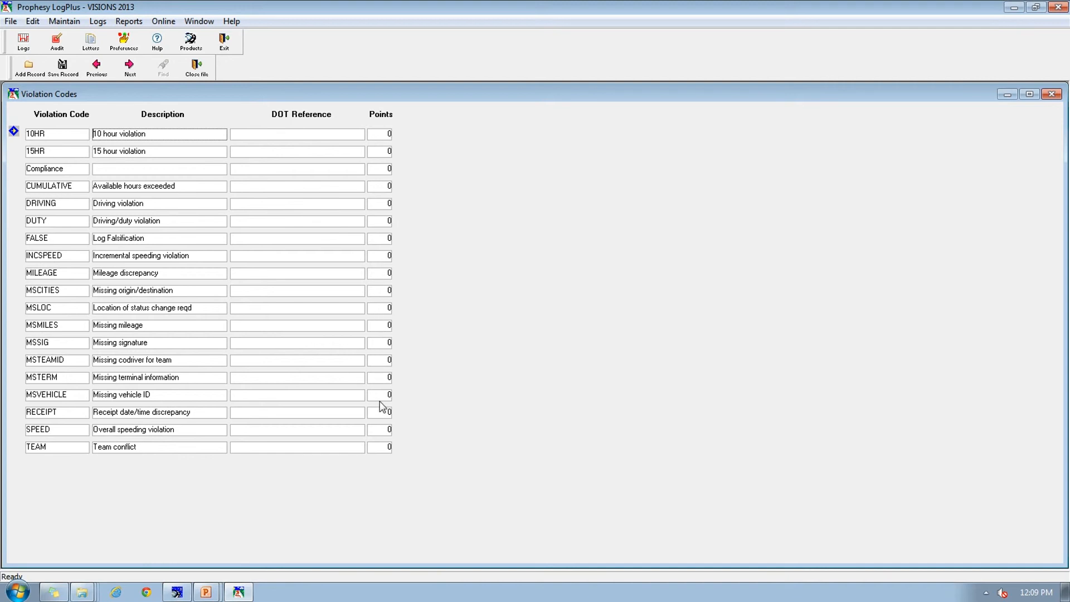
{"action": "left_click", "coordinate": [198, 69]}
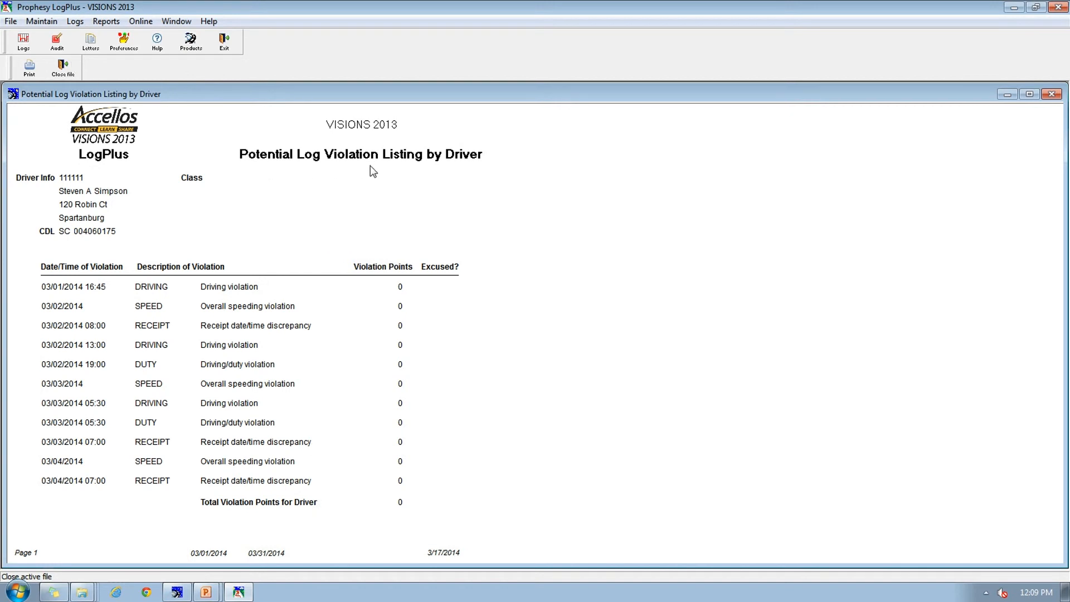
{"action": "left_click", "coordinate": [62, 68]}
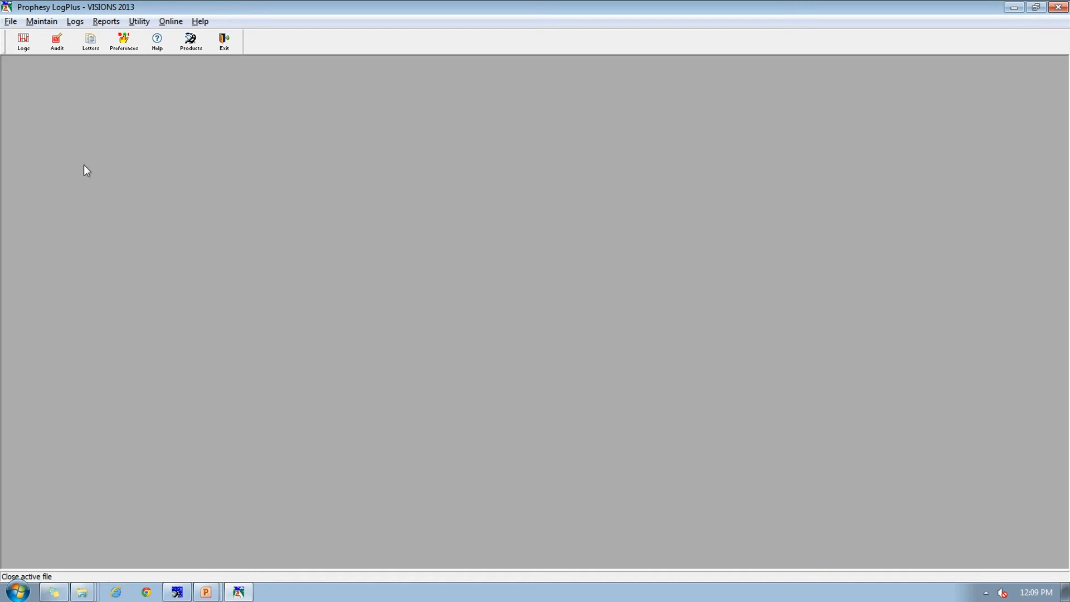
Step: Open the driver's 03/01/2014 log, clear its Audited mark and close the log
{"action": "left_click", "coordinate": [34, 43]}
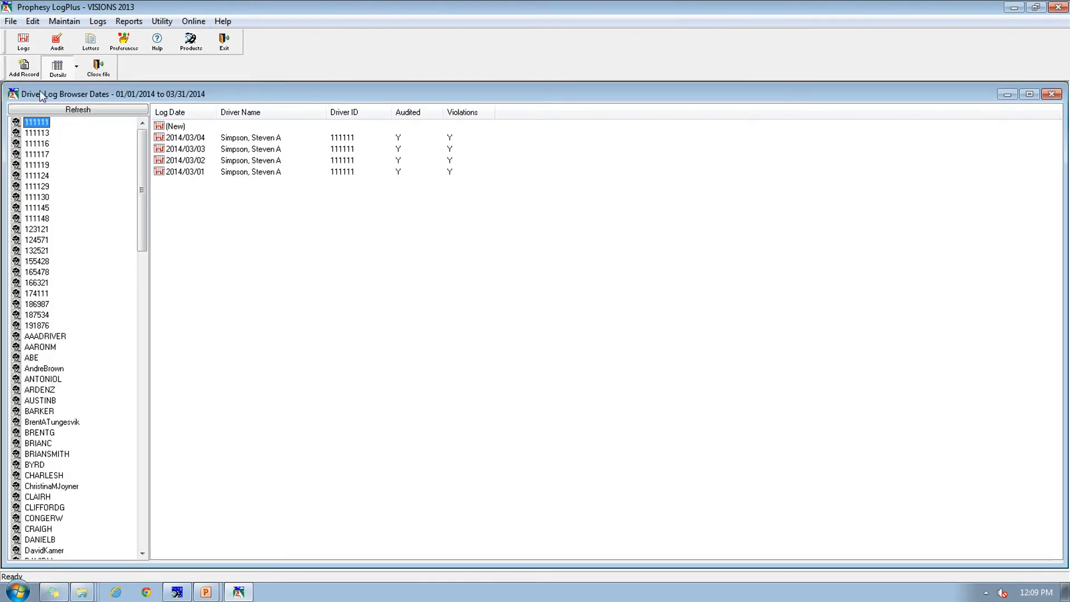
{"action": "double_click", "coordinate": [190, 172]}
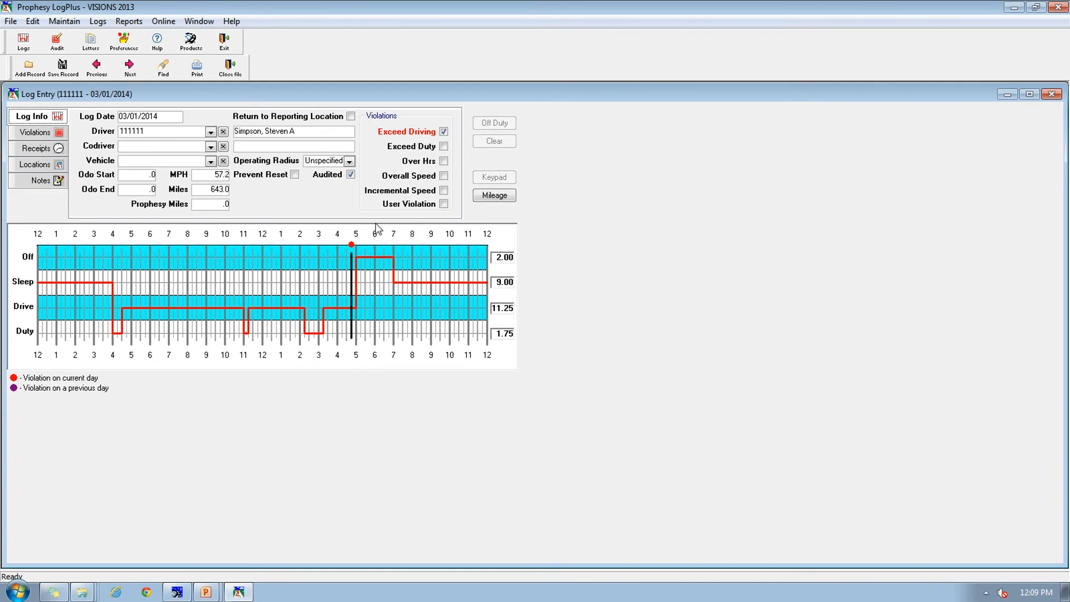
{"action": "left_click", "coordinate": [350, 175]}
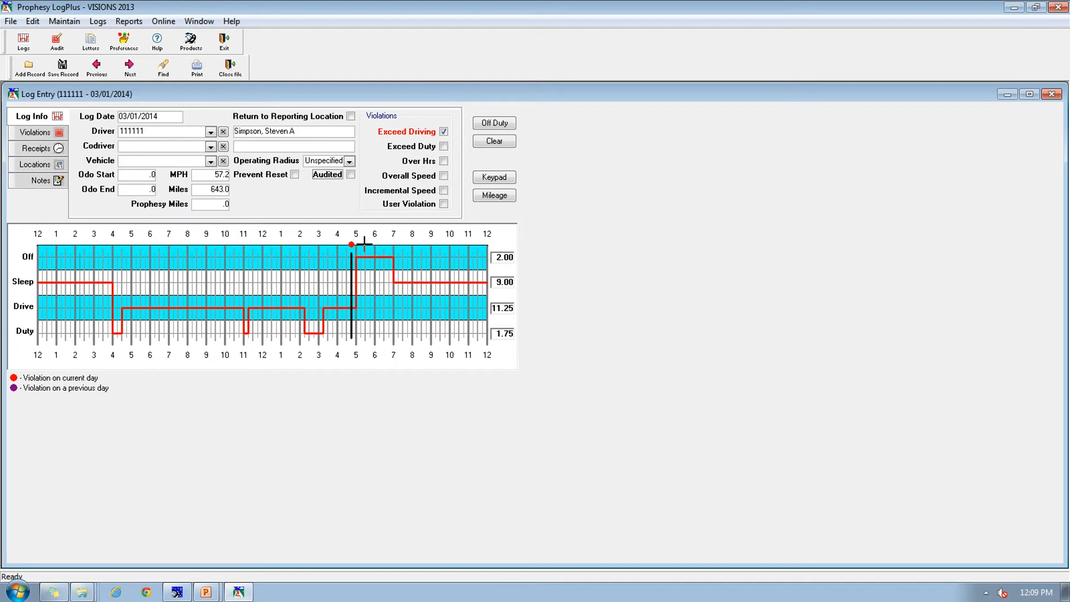
{"action": "left_click", "coordinate": [227, 68]}
Step: Close all open data files, audit the current month's logs again for a single selected driver, and close the audit dialog
{"action": "left_click", "coordinate": [57, 42]}
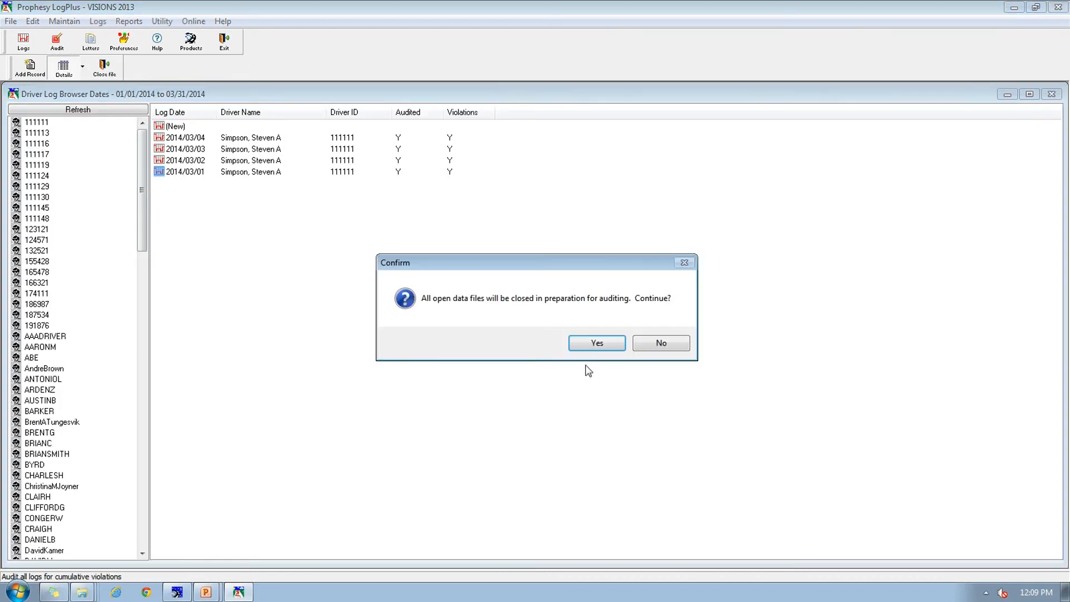
{"action": "left_click", "coordinate": [597, 343]}
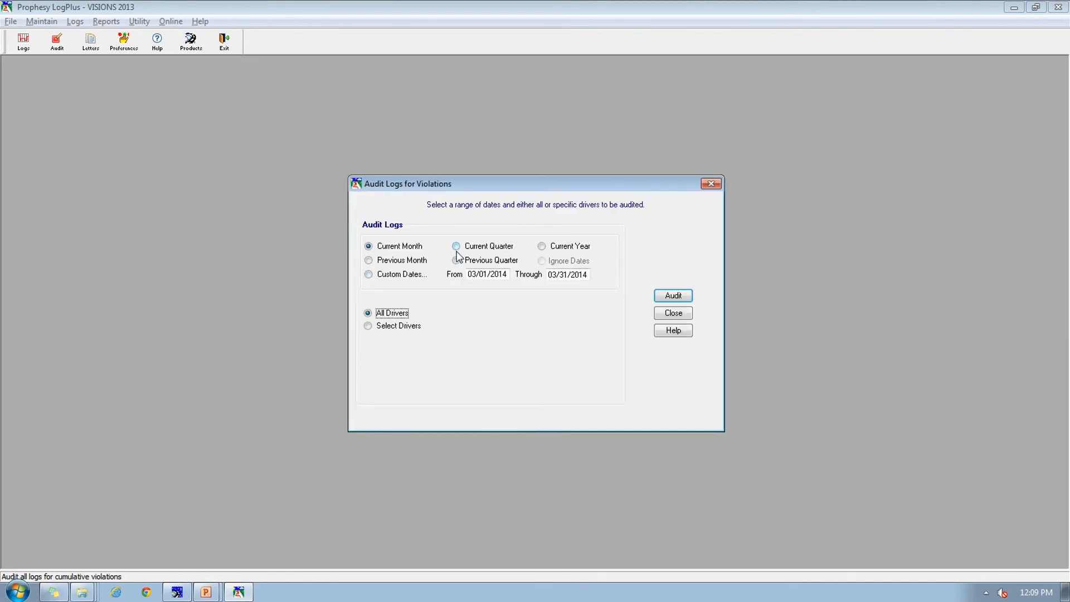
{"action": "left_click", "coordinate": [399, 328]}
{"action": "left_click", "coordinate": [458, 338]}
{"action": "left_click", "coordinate": [677, 298]}
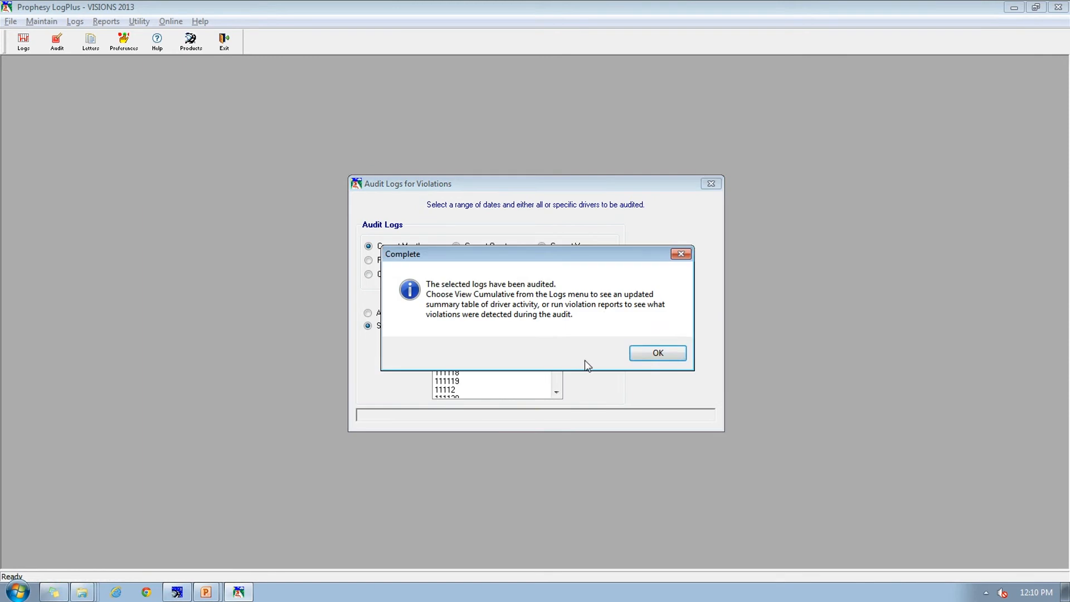
{"action": "left_click", "coordinate": [655, 354]}
{"action": "left_click", "coordinate": [661, 315]}
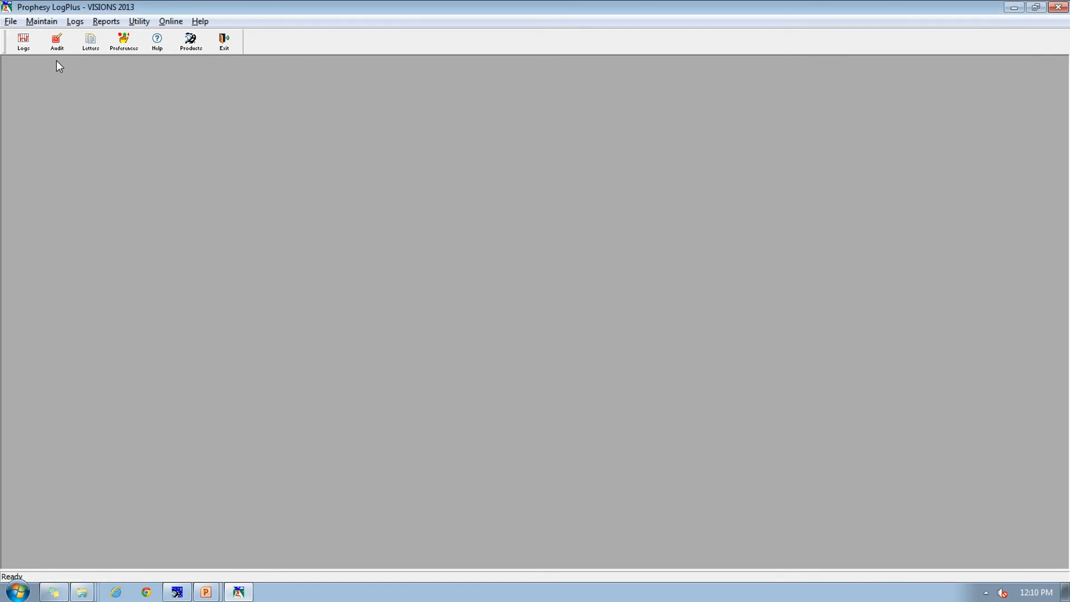
Step: Review the wording of the COMPLY1 compliance letter template, and close the letter file
{"action": "left_click", "coordinate": [93, 49]}
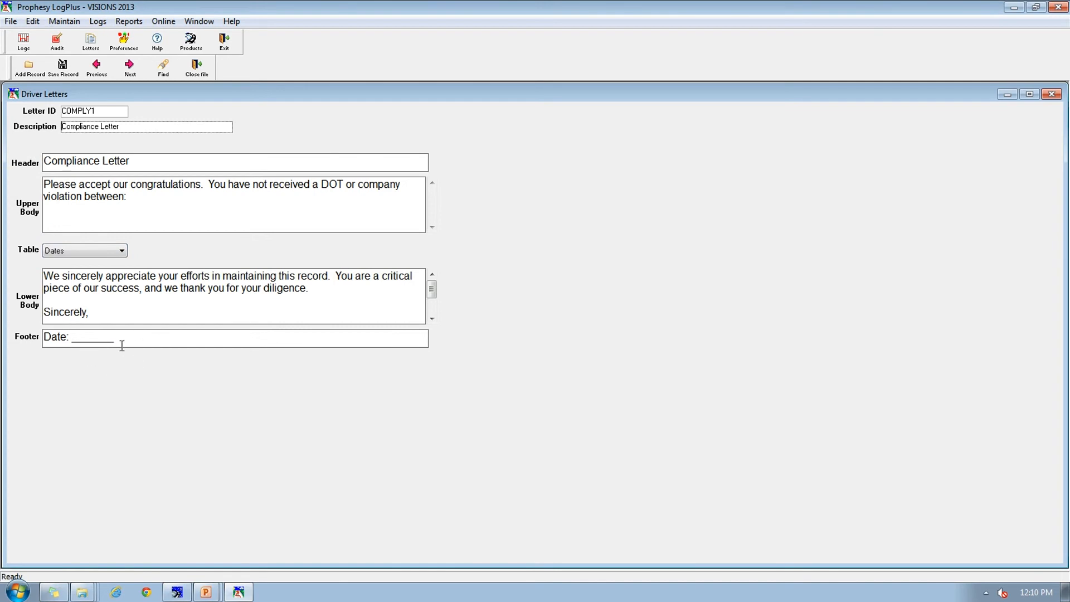
{"action": "left_click", "coordinate": [196, 70]}
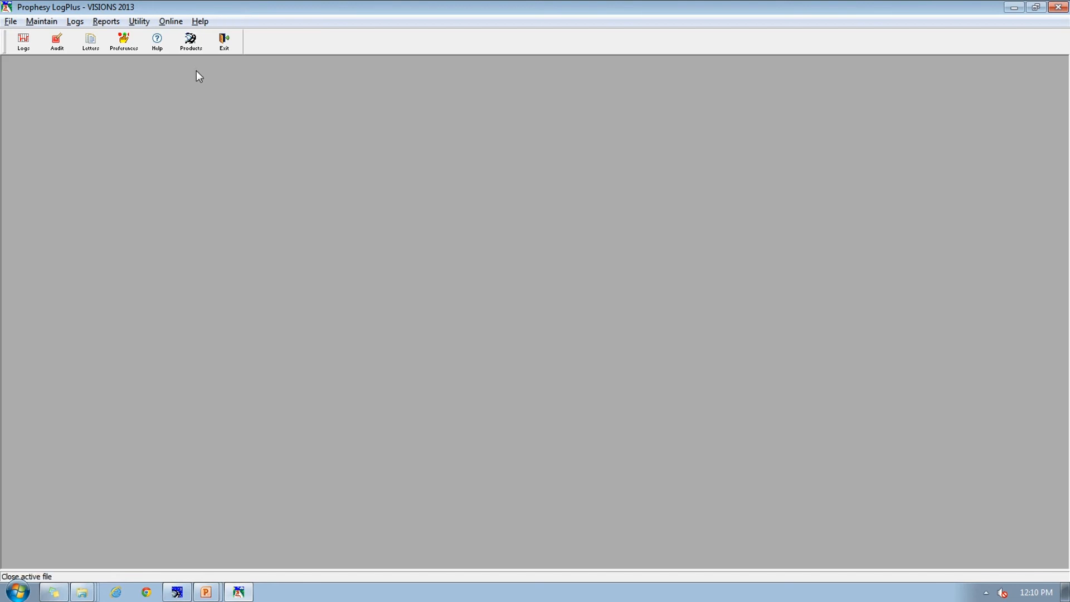
Step: Generate the detailed COMPLY1 letter for the audited driver for the current month, displaying it despite recorded violations, and close it
{"action": "left_click", "coordinate": [106, 23]}
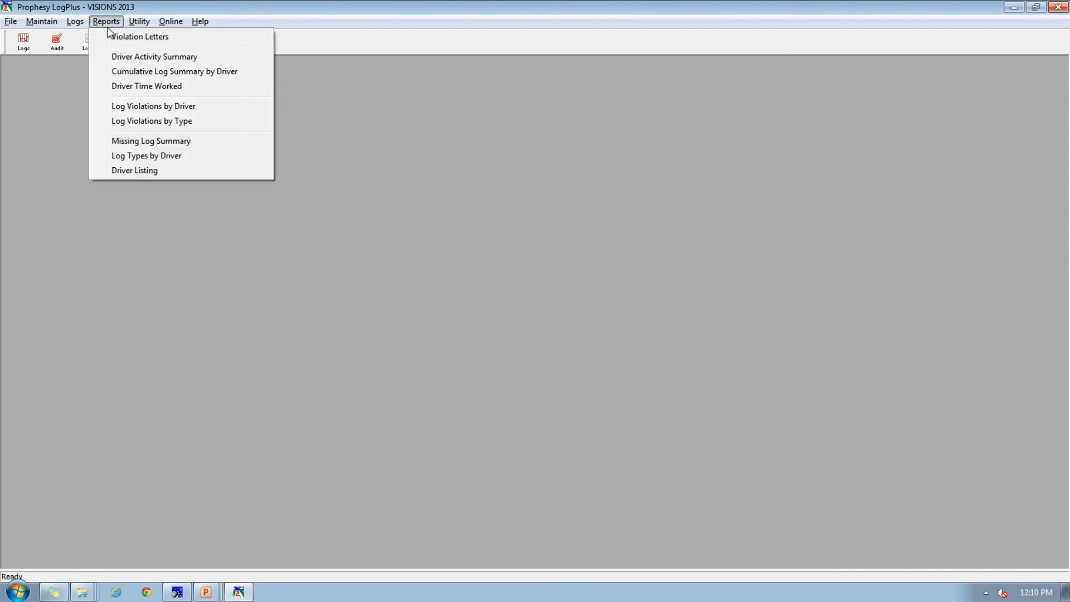
{"action": "left_click", "coordinate": [169, 38]}
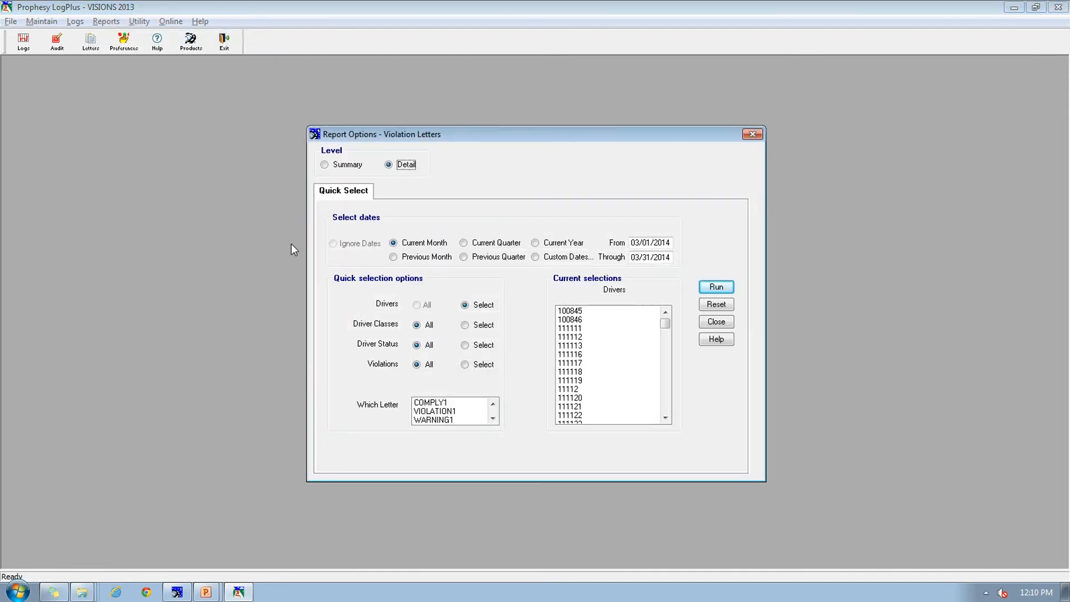
{"action": "left_click", "coordinate": [456, 403]}
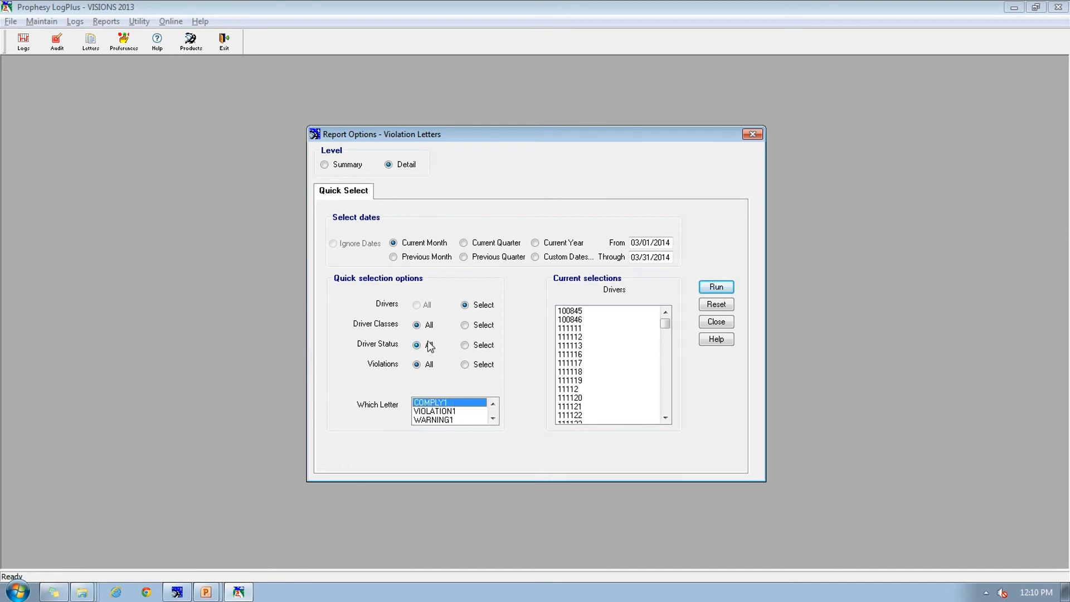
{"action": "left_click", "coordinate": [581, 329]}
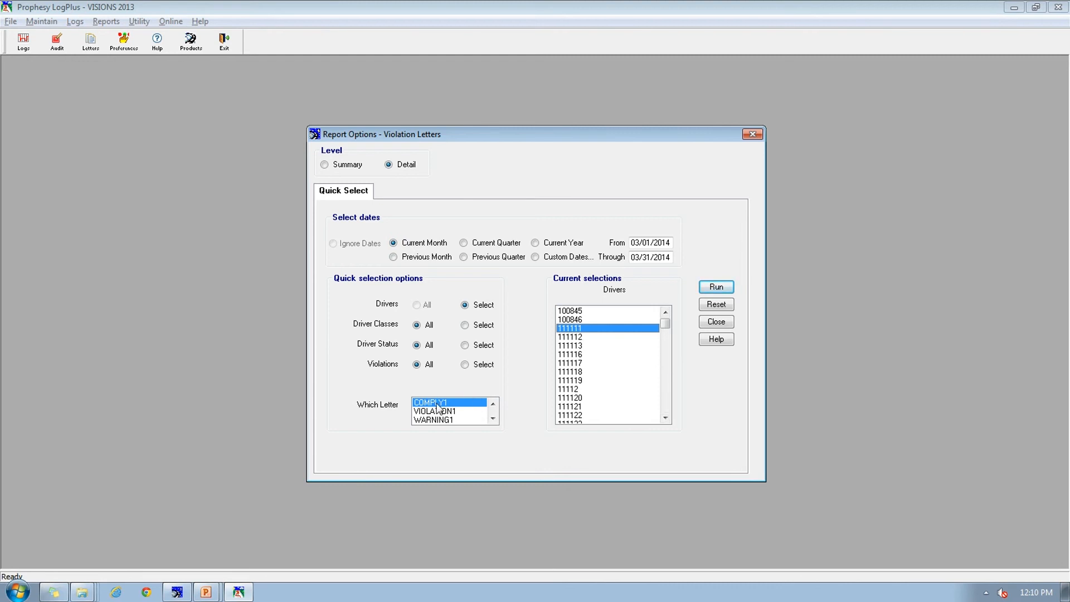
{"action": "left_click", "coordinate": [717, 288]}
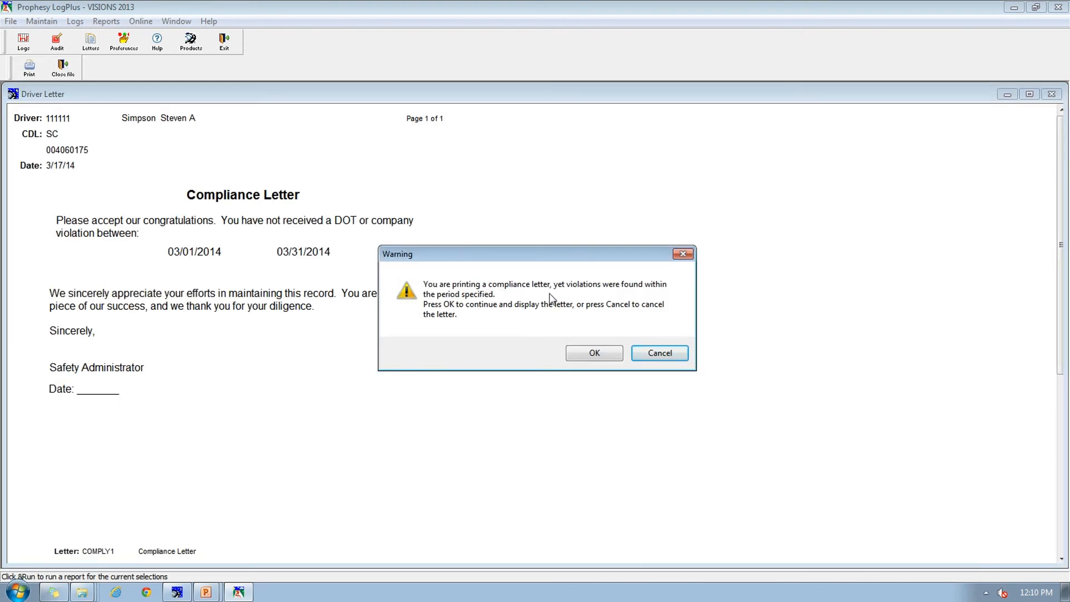
{"action": "left_click", "coordinate": [594, 355]}
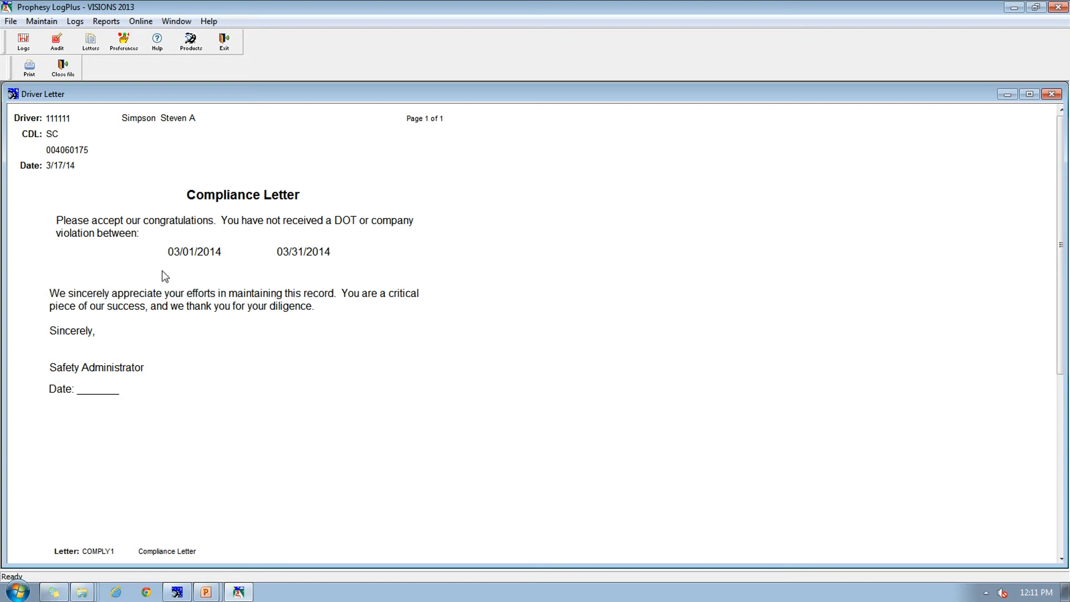
{"action": "left_click", "coordinate": [63, 69]}
Step: Generate the detailed VIOLATION1 letter for the same driver for the current month with all violations included, and close the letter
{"action": "left_click", "coordinate": [106, 21]}
{"action": "left_click", "coordinate": [127, 37]}
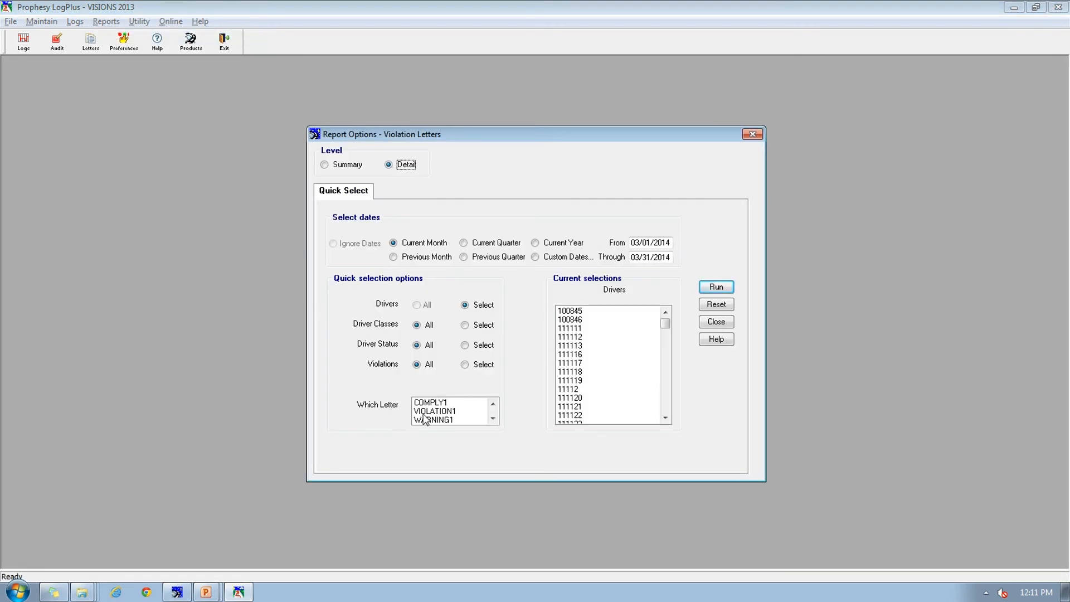
{"action": "left_click", "coordinate": [446, 412]}
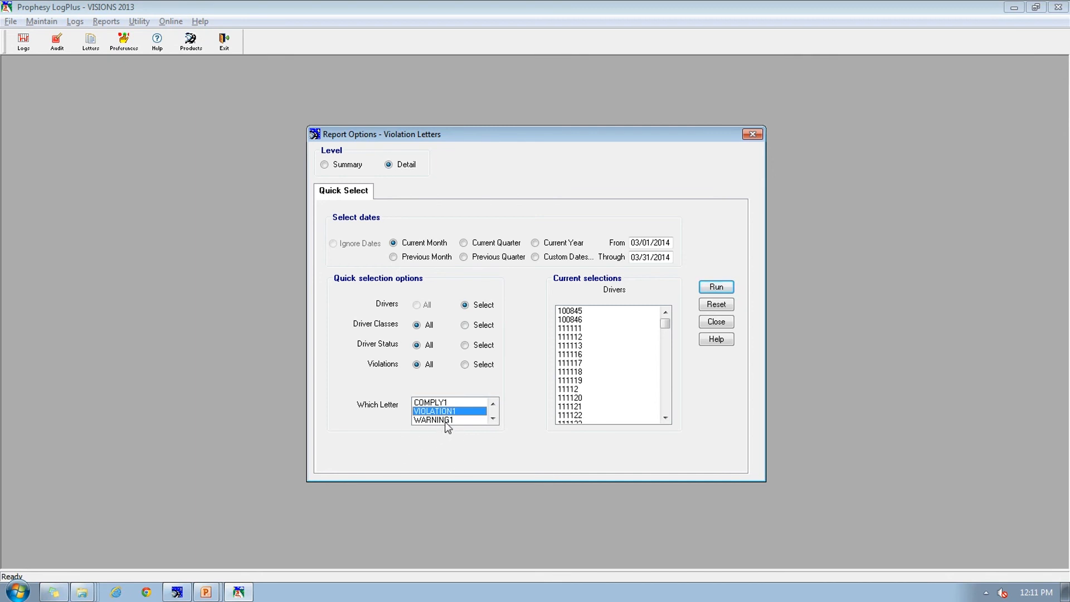
{"action": "left_click", "coordinate": [449, 421]}
{"action": "left_click", "coordinate": [448, 413]}
{"action": "left_click", "coordinate": [493, 419]}
{"action": "left_click", "coordinate": [493, 419]}
{"action": "left_click", "coordinate": [493, 419]}
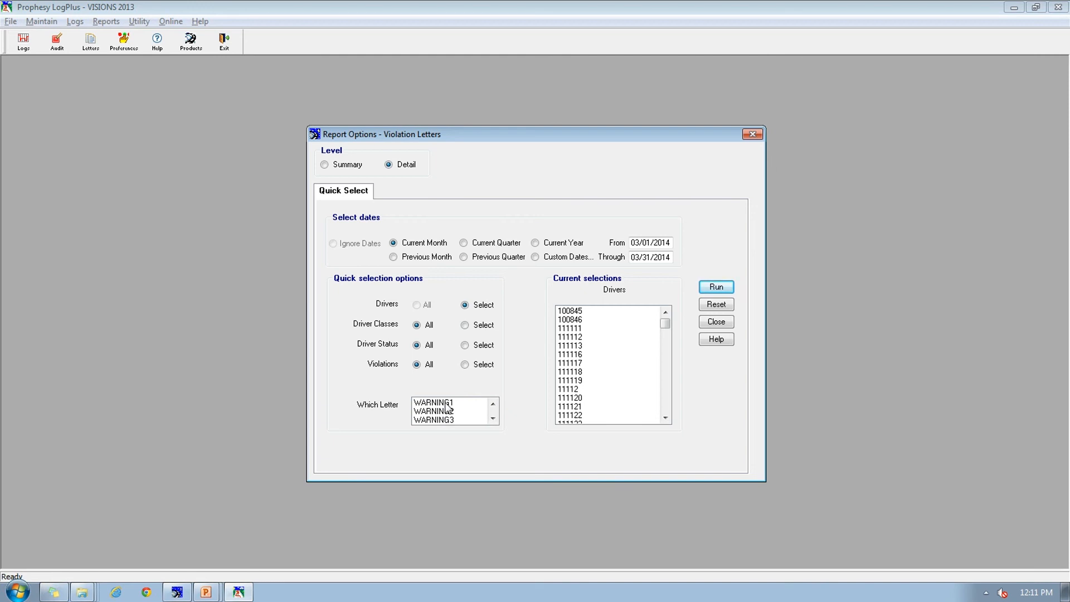
{"action": "left_click", "coordinate": [574, 329]}
{"action": "left_click", "coordinate": [717, 287]}
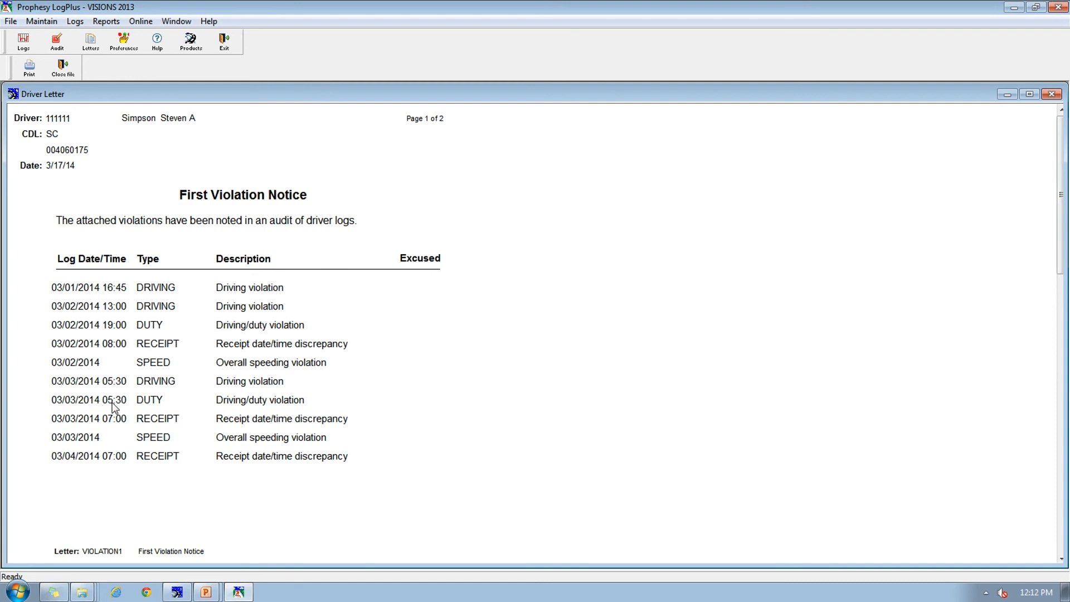
{"action": "left_click", "coordinate": [65, 69]}
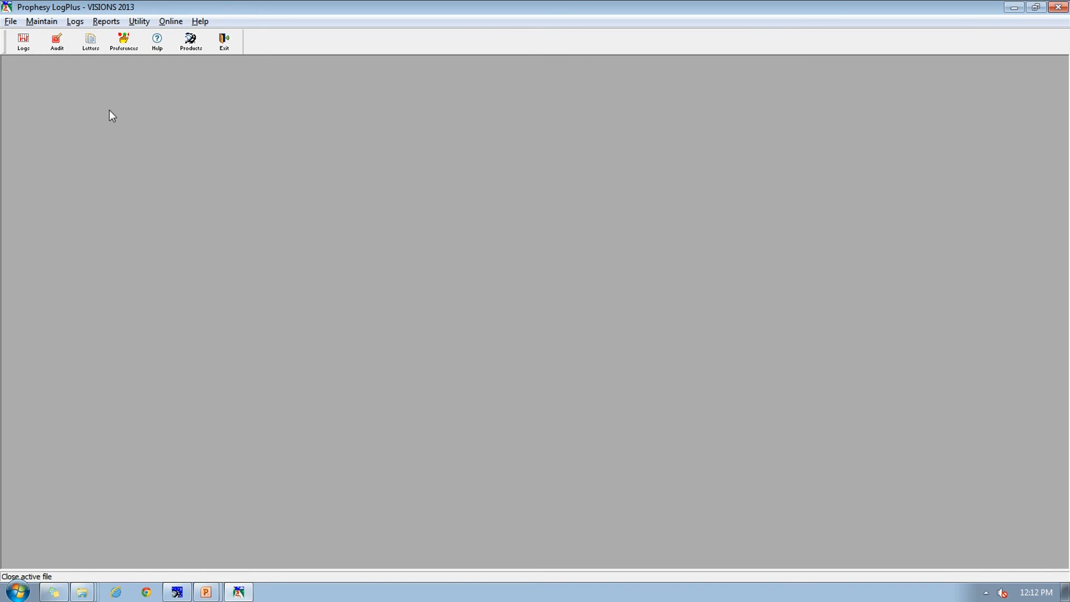
Step: Review the 05:30 driving violation in the driver's 03/03/2014 log, close the log and switch to the PowerPoint slide show
{"action": "left_click", "coordinate": [24, 45]}
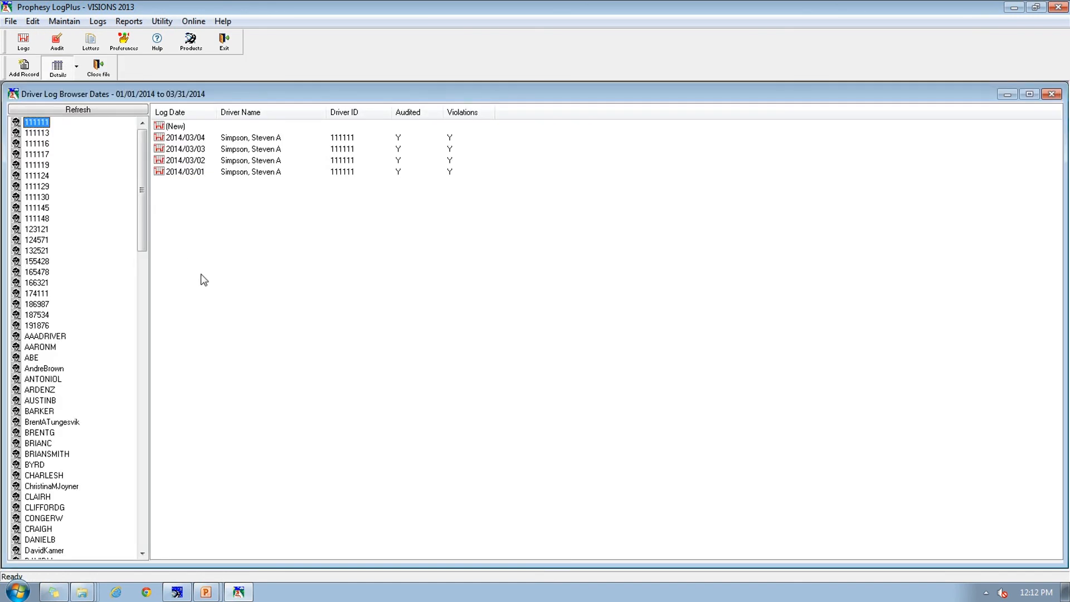
{"action": "double_click", "coordinate": [180, 150]}
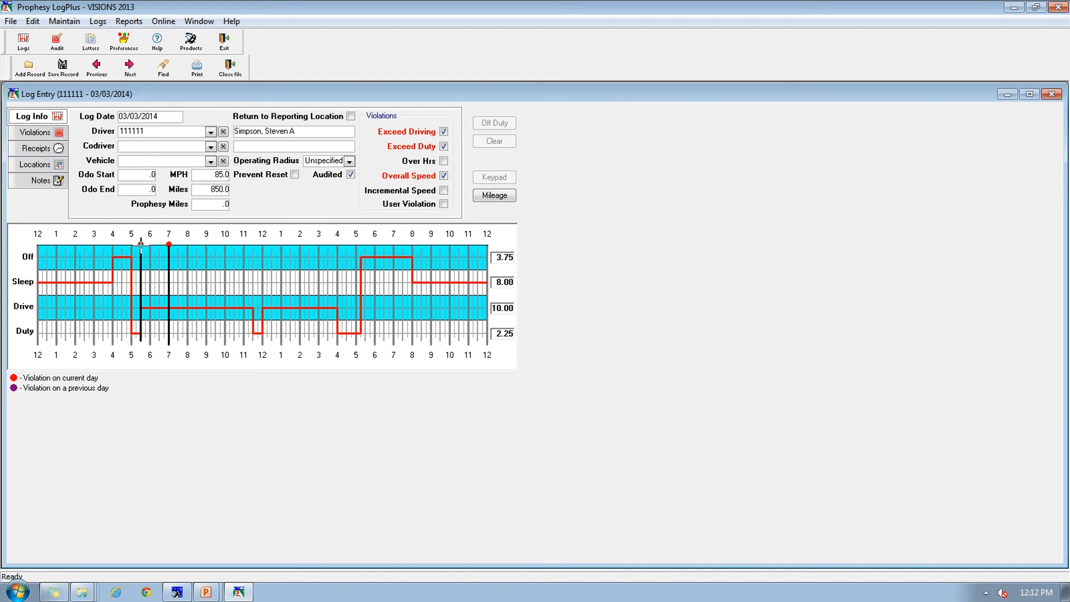
{"action": "left_click", "coordinate": [141, 244]}
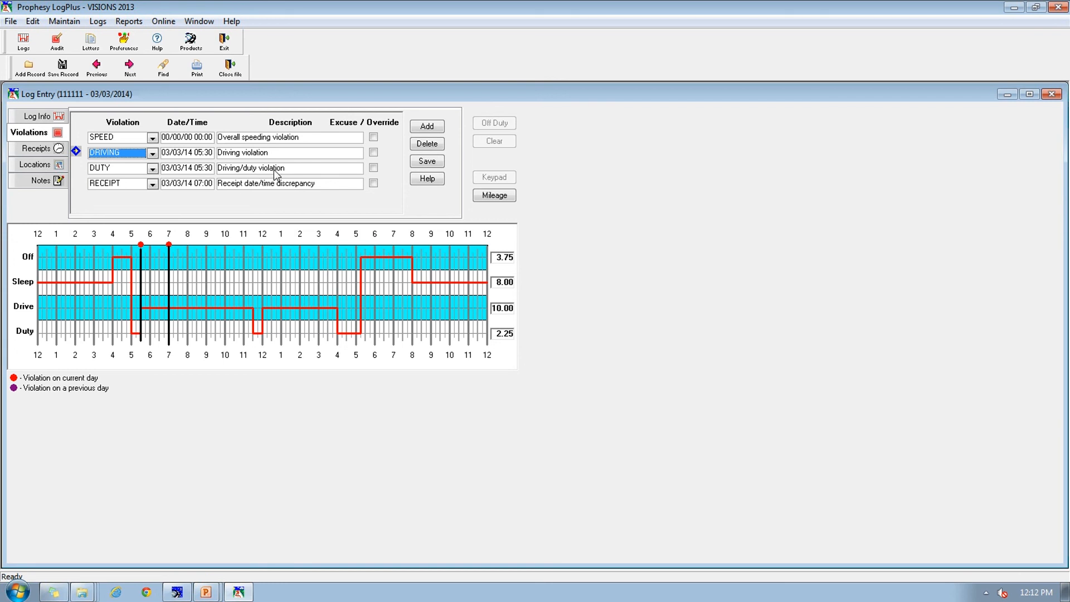
{"action": "left_click", "coordinate": [245, 70]}
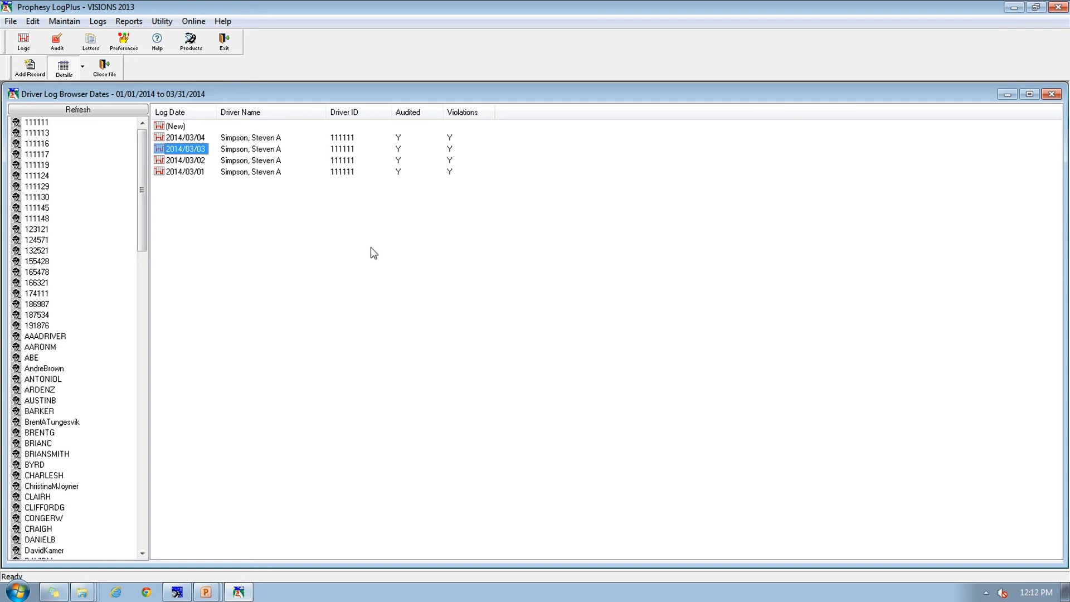
{"action": "key", "text": "alt+Tab"}
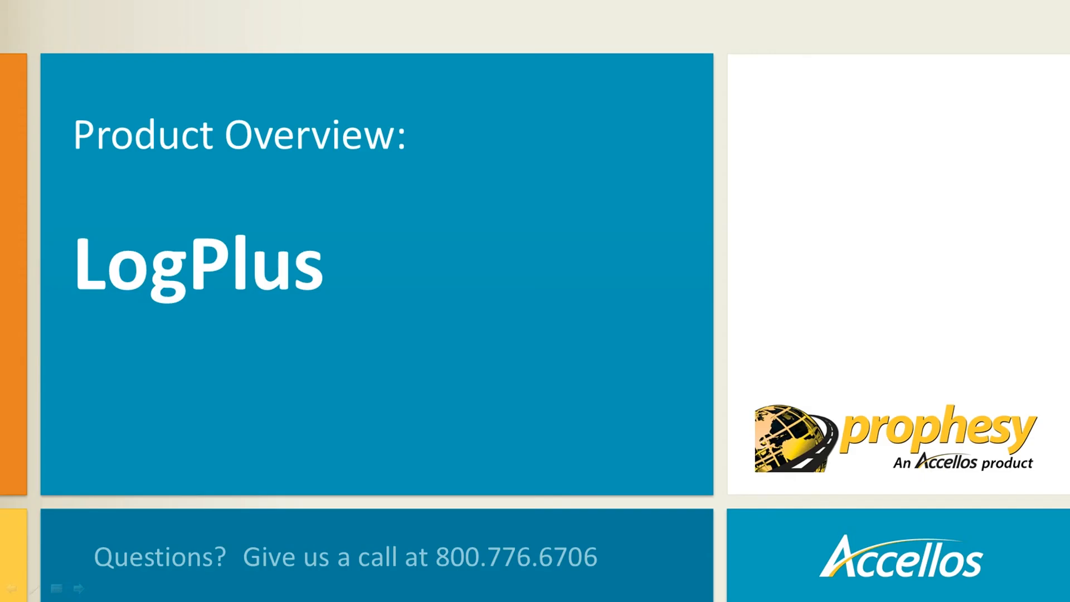